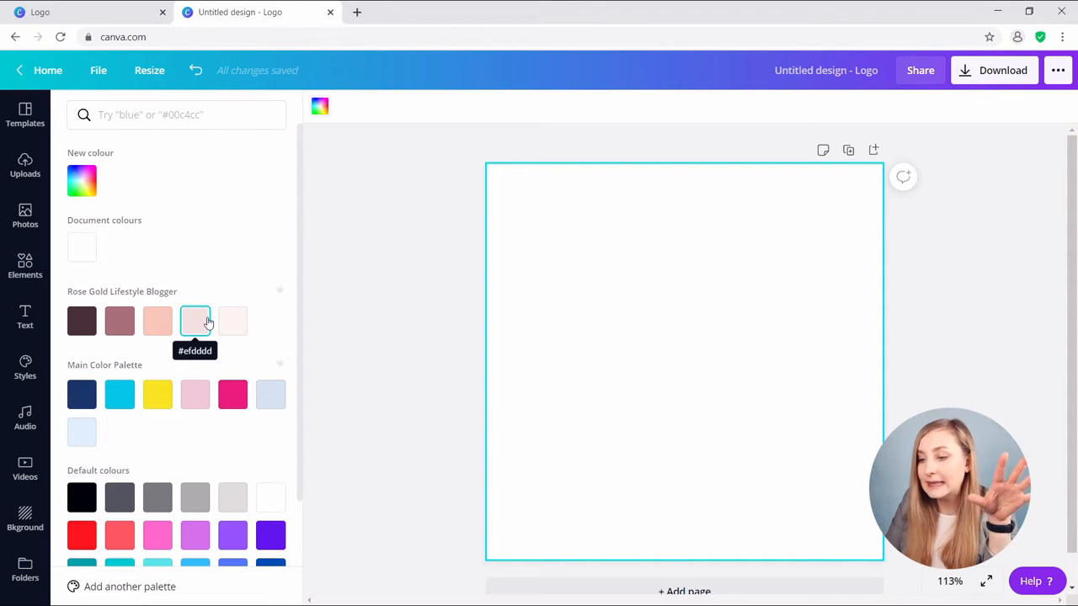
Fill the blank logo page with the pale pink #efdddd from the Rose Gold Lifestyle Blogger palette
{"action": "left_click", "coordinate": [202, 324]}
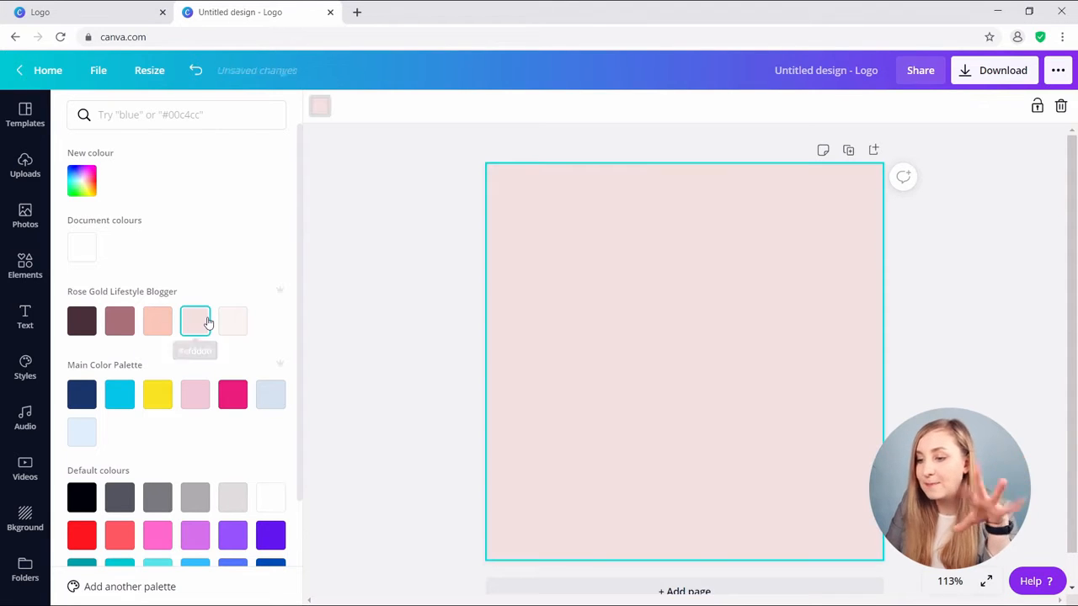
{"action": "left_click", "coordinate": [373, 352]}
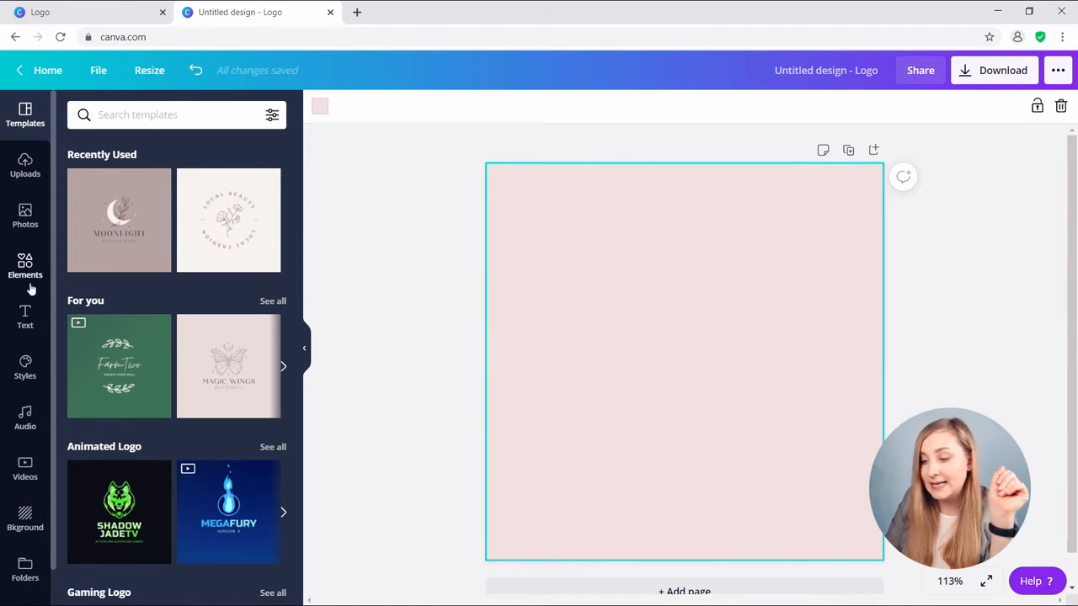
Add a heading to the page that reads "aina"
{"action": "left_click", "coordinate": [27, 315]}
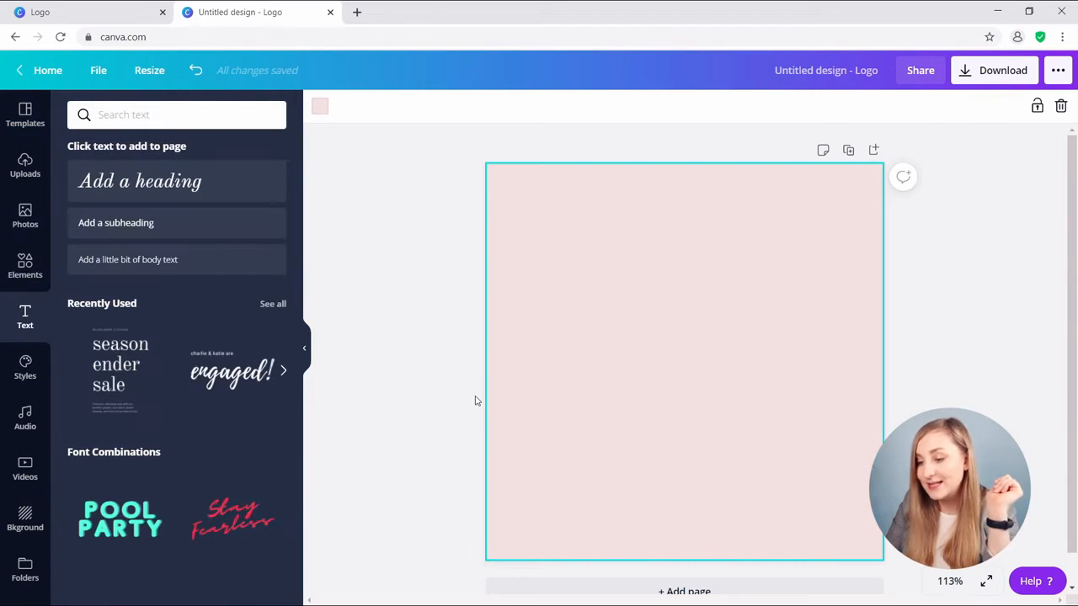
{"action": "key", "text": "ctrl+z"}
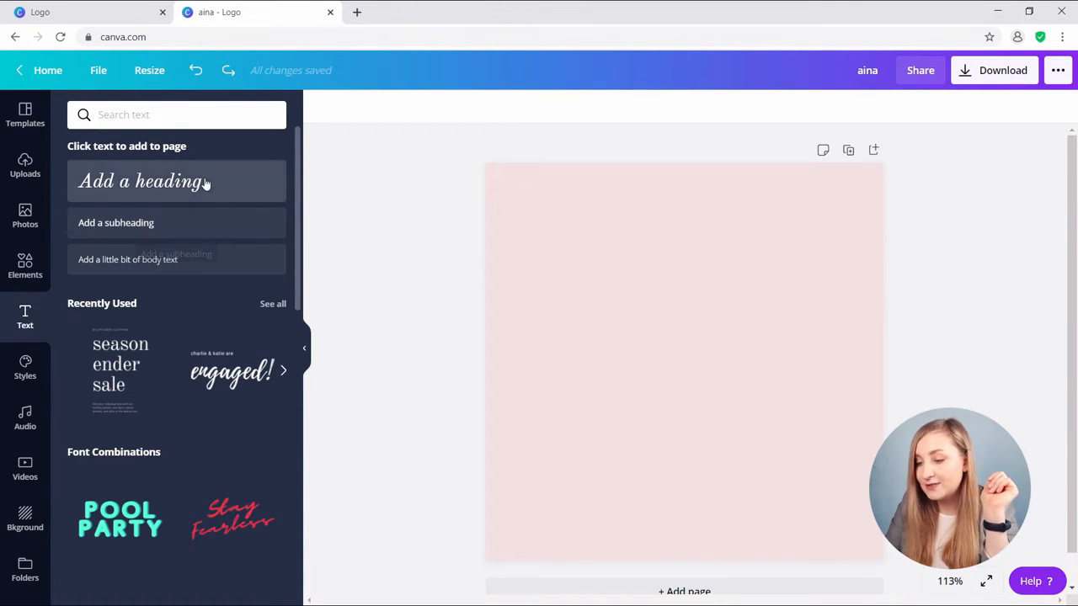
{"action": "left_click", "coordinate": [187, 181]}
{"action": "type", "text": "aine"}
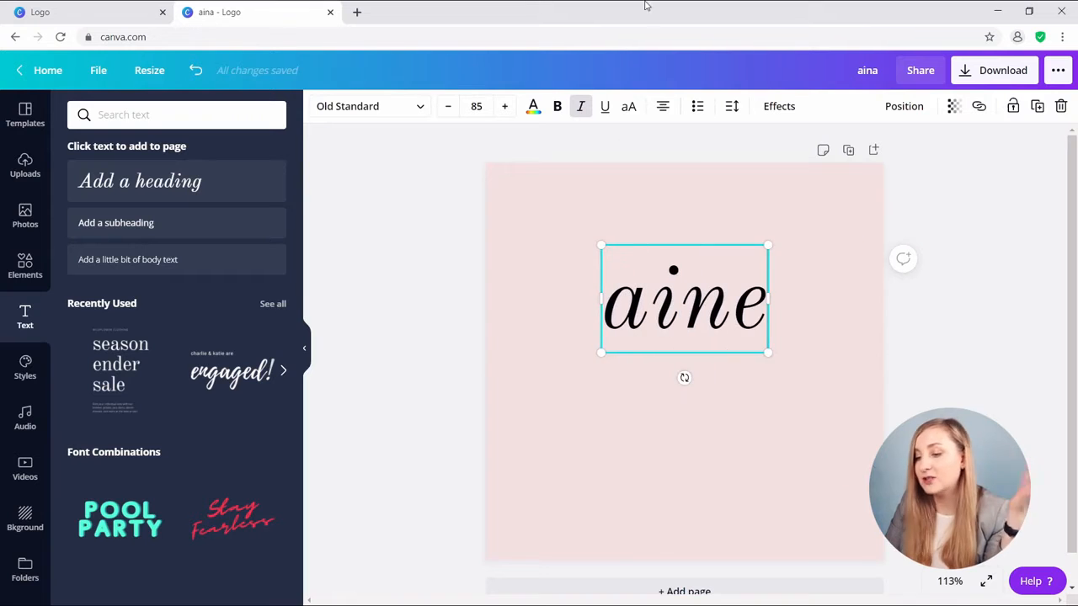
{"action": "key", "text": "BackSpace"}
{"action": "type", "text": "a"}
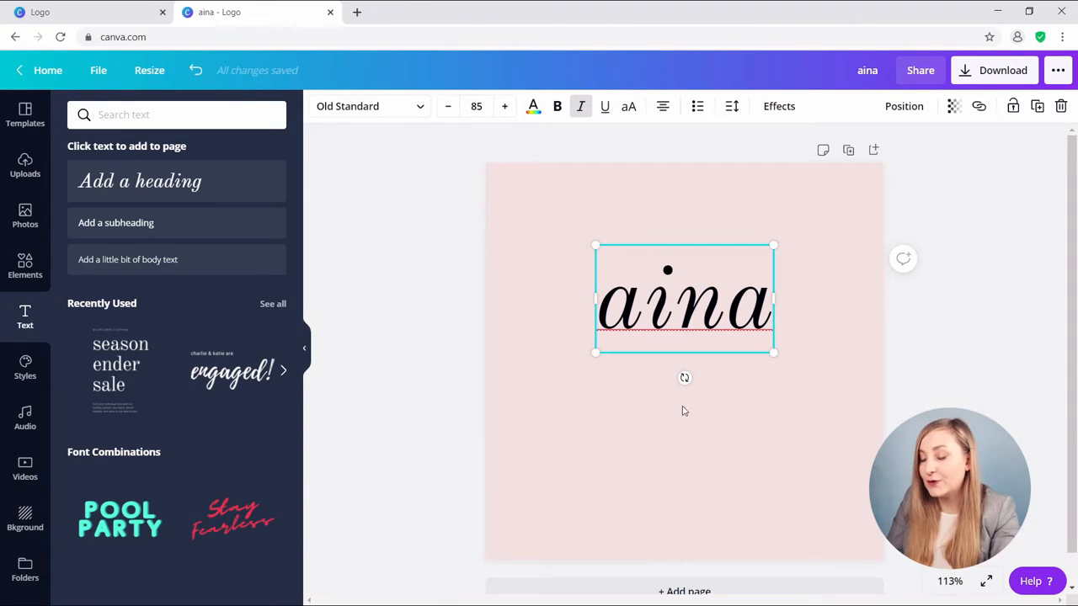
Change the "aina" heading to upper case and remove its italic style
{"action": "double_click", "coordinate": [671, 319]}
{"action": "left_click", "coordinate": [363, 109]}
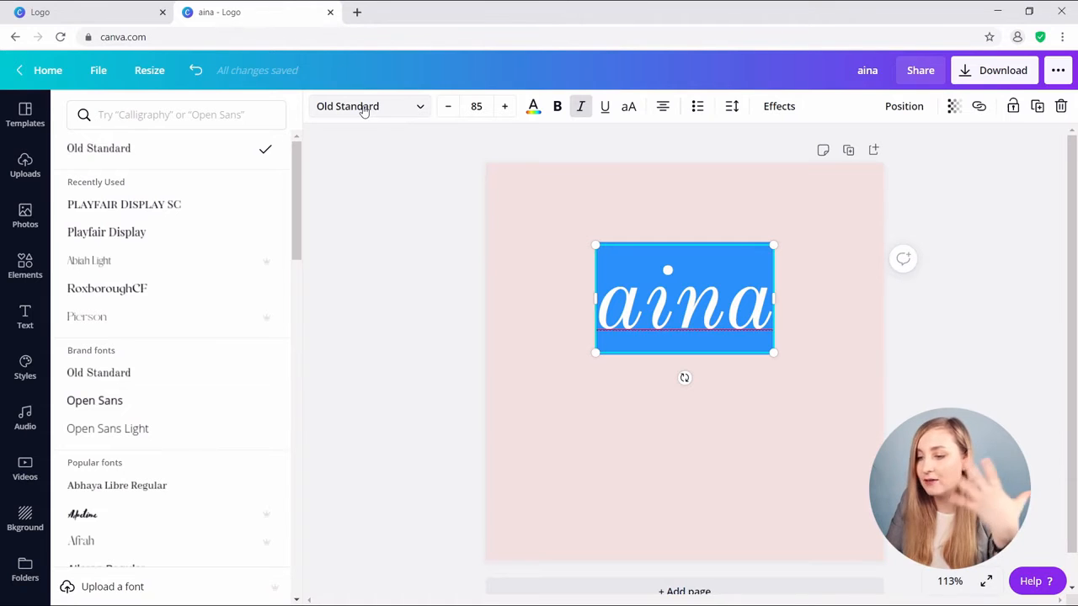
{"action": "left_click", "coordinate": [363, 110]}
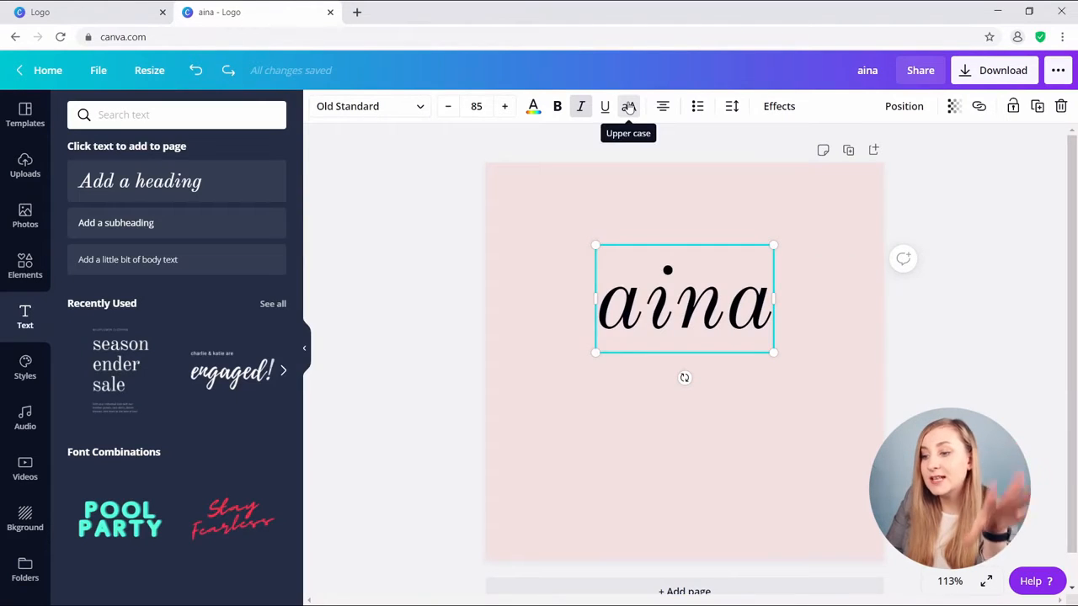
{"action": "left_click", "coordinate": [628, 106]}
{"action": "left_click", "coordinate": [579, 107]}
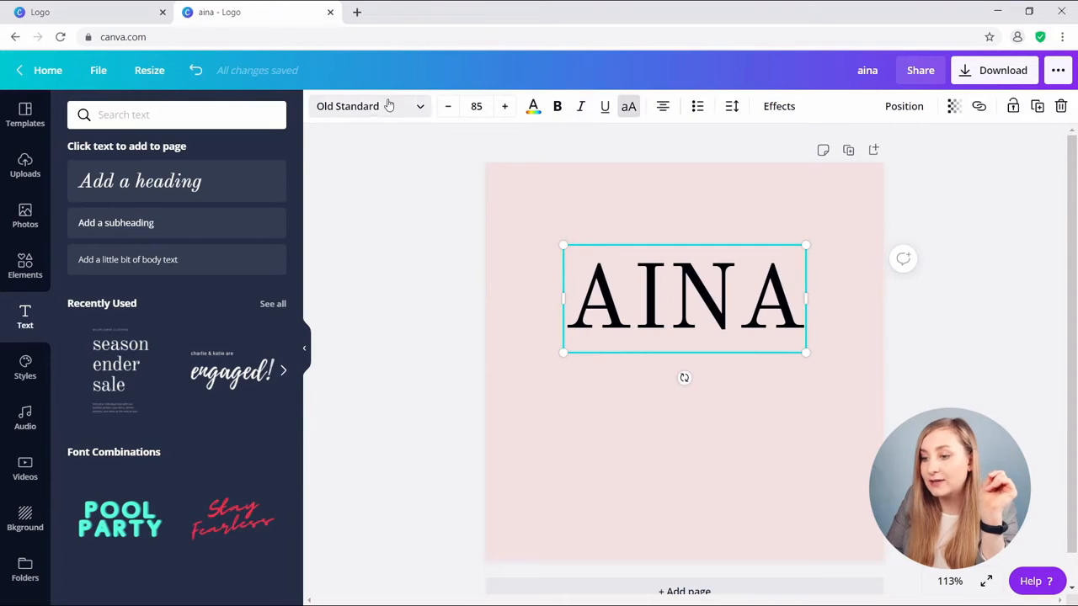
Set the name heading's font to Noto Serif Display Medium, found by searching the fonts for "noto"
{"action": "left_click", "coordinate": [341, 110]}
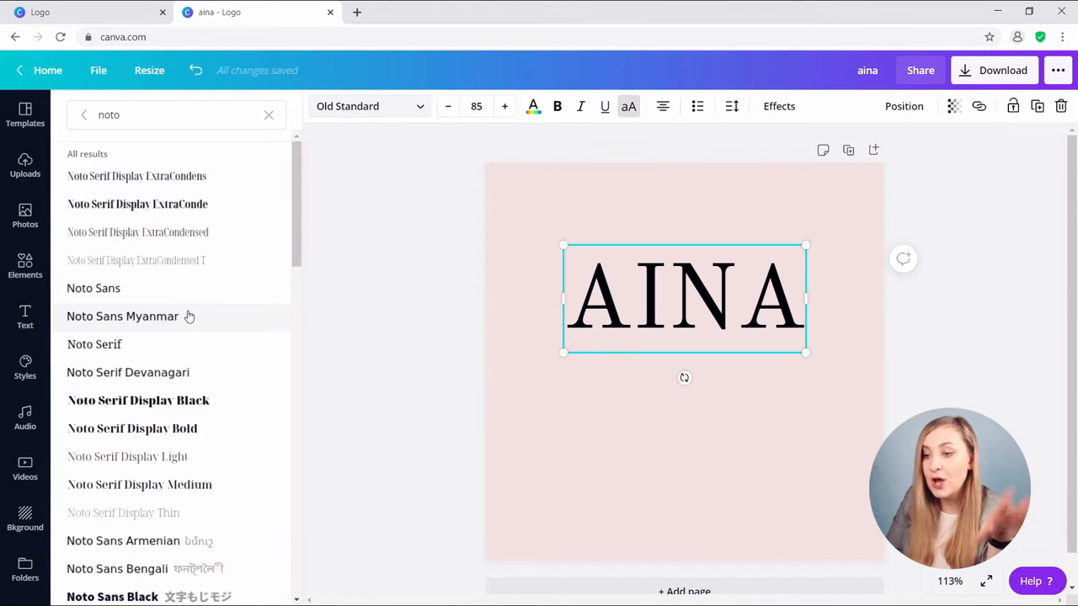
{"action": "scroll", "coordinate": [187, 313], "scroll_direction": "down", "scroll_amount": 1}
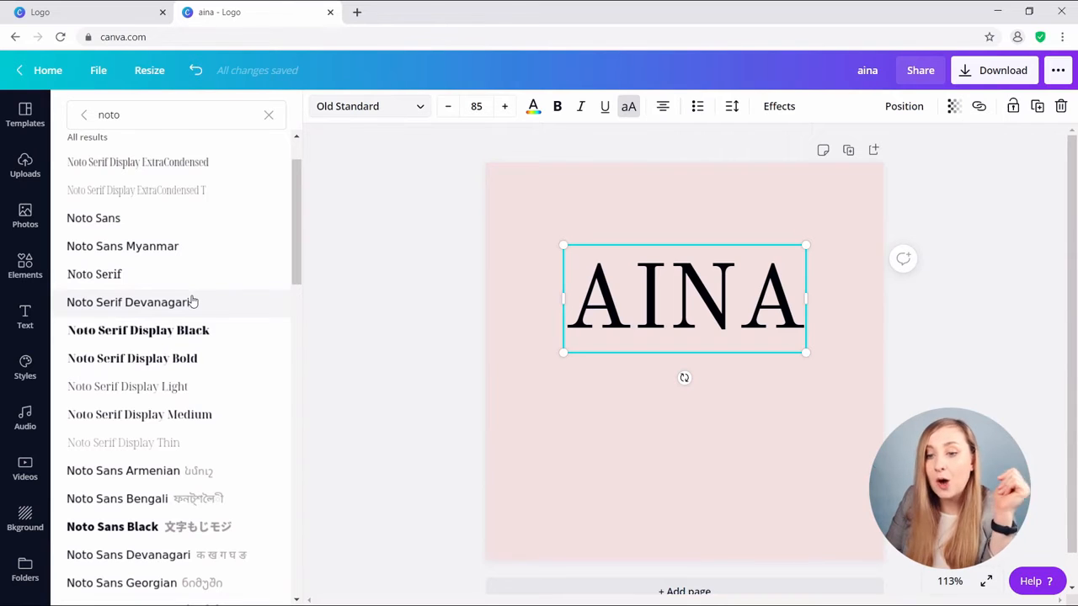
{"action": "left_click", "coordinate": [215, 423]}
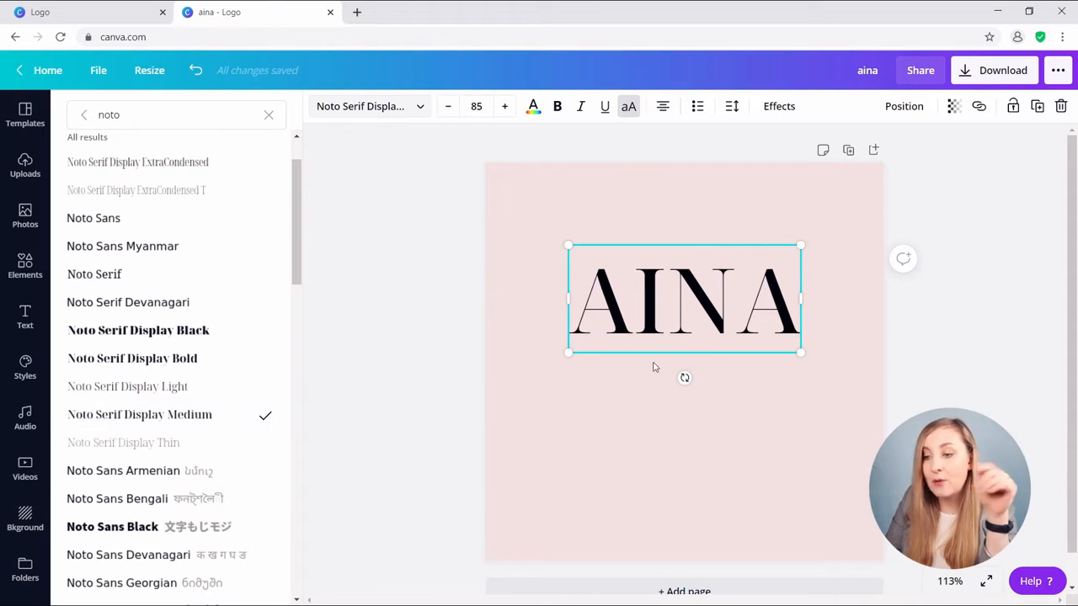
Colour the name with the darkest Rose Gold Lifestyle Blogger swatch and shrink it to size 58.5, centred in the page's lower half
{"action": "left_click", "coordinate": [533, 106]}
{"action": "left_click", "coordinate": [82, 321]}
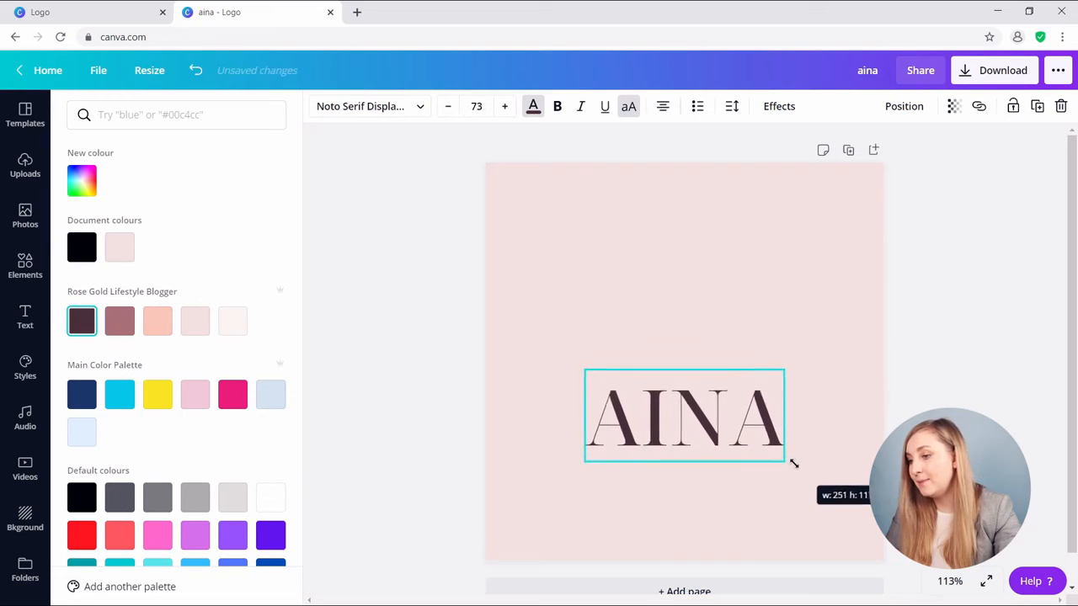
{"action": "left_click_drag", "start_coordinate": [794, 459], "coordinate": [818, 453]}
{"action": "left_click", "coordinate": [827, 455]}
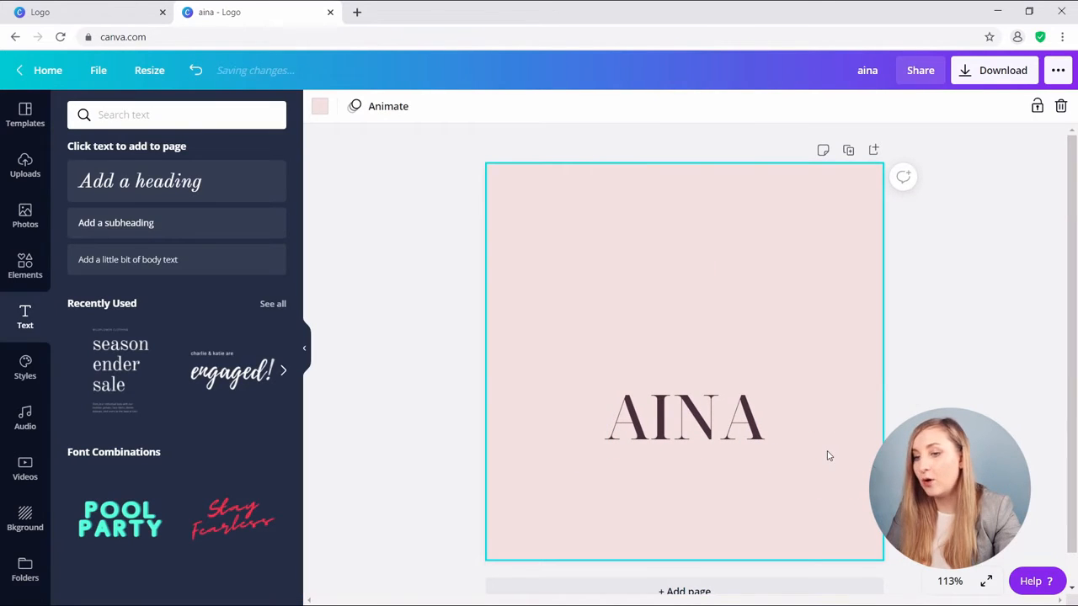
Search the elements for "celestial" and place the ornamental circular moon graphic above the name
{"action": "left_click", "coordinate": [25, 265]}
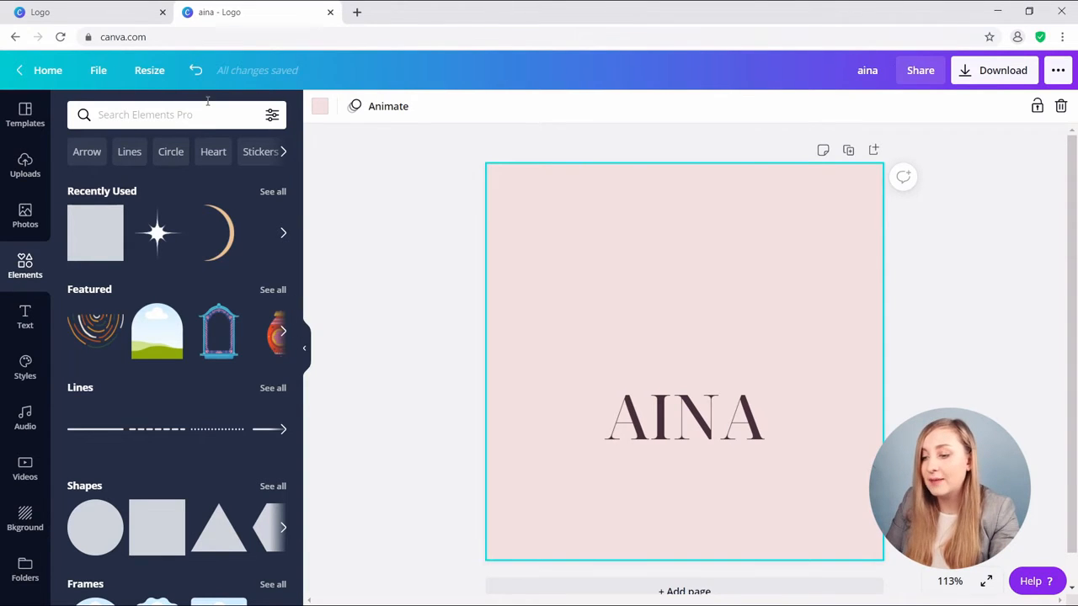
{"action": "left_click", "coordinate": [185, 121]}
{"action": "type", "text": "cele"}
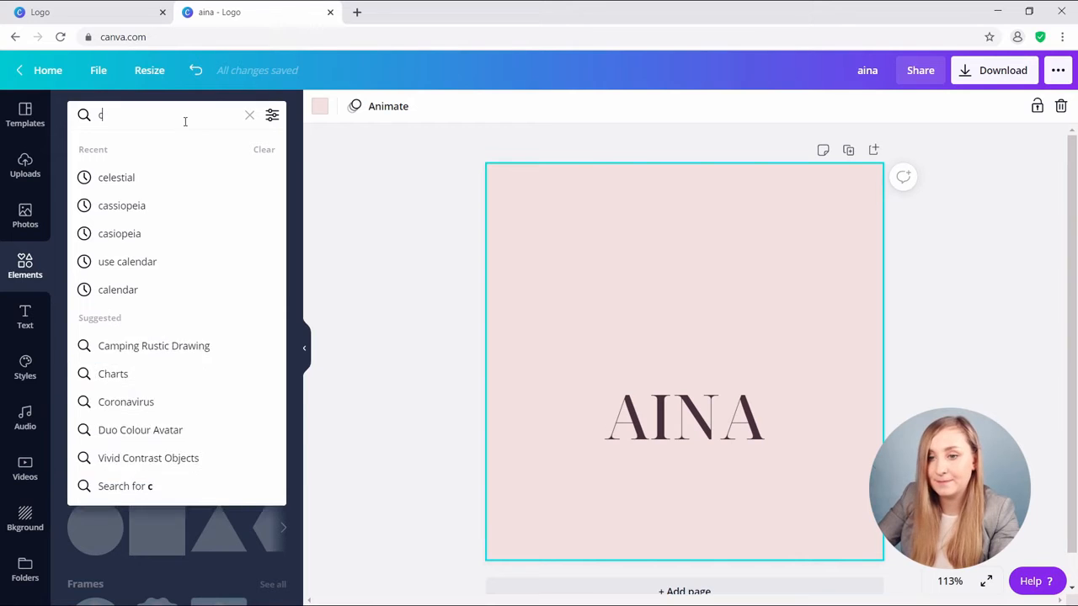
{"action": "left_click", "coordinate": [236, 178]}
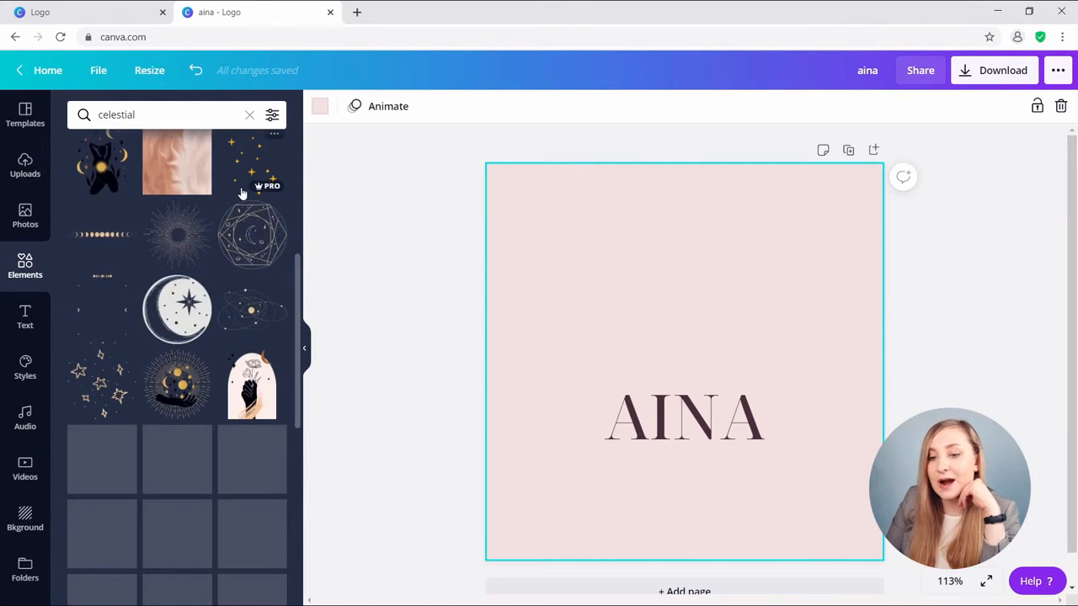
{"action": "scroll", "coordinate": [241, 194], "scroll_direction": "down", "scroll_amount": 7}
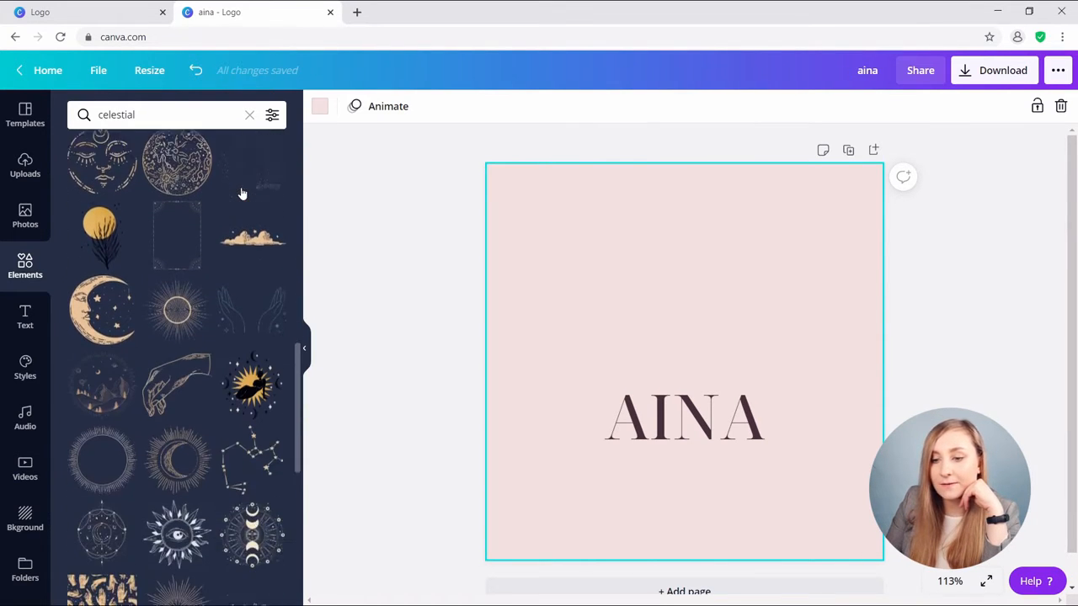
{"action": "scroll", "coordinate": [242, 194], "scroll_direction": "down", "scroll_amount": 5}
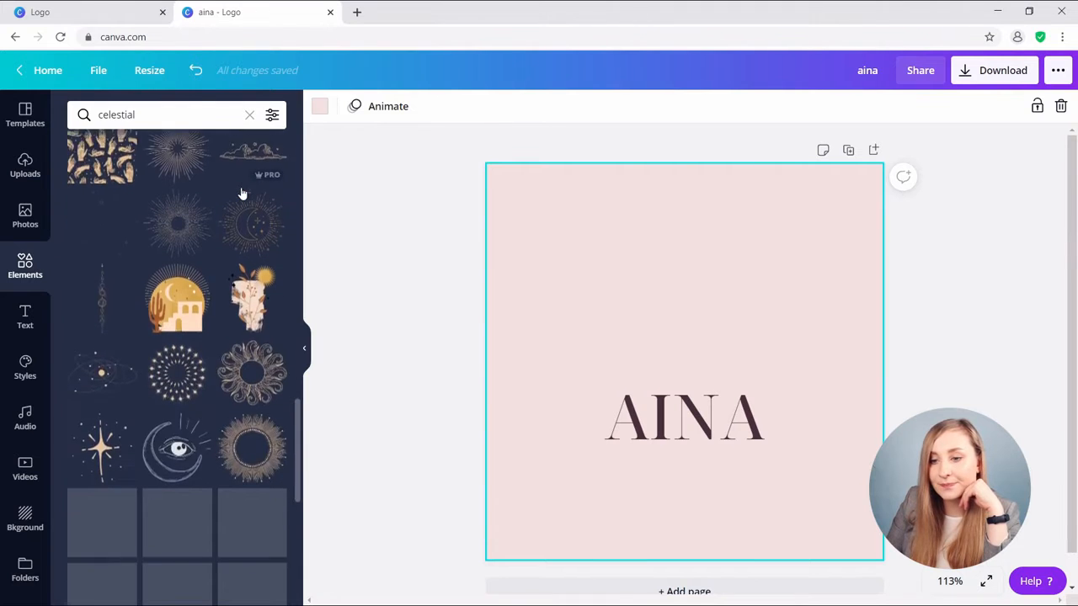
{"action": "left_click", "coordinate": [241, 195]}
{"action": "left_click_drag", "start_coordinate": [729, 352], "coordinate": [728, 292]}
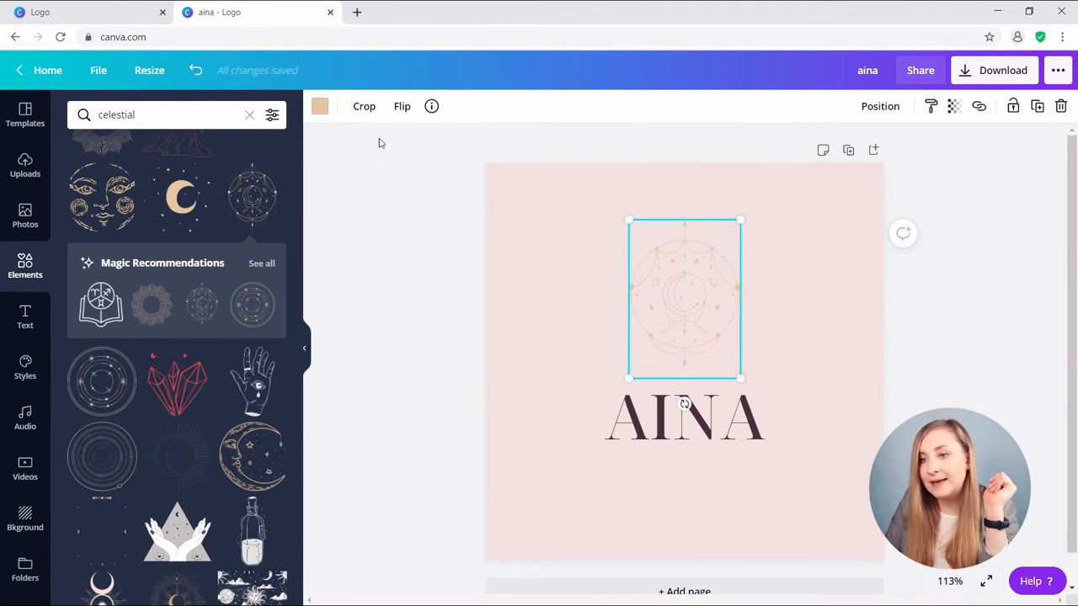
Recolour the circular moon graphic with the name's dark plum and move the name slightly lower
{"action": "left_click", "coordinate": [319, 106]}
{"action": "left_click", "coordinate": [81, 247]}
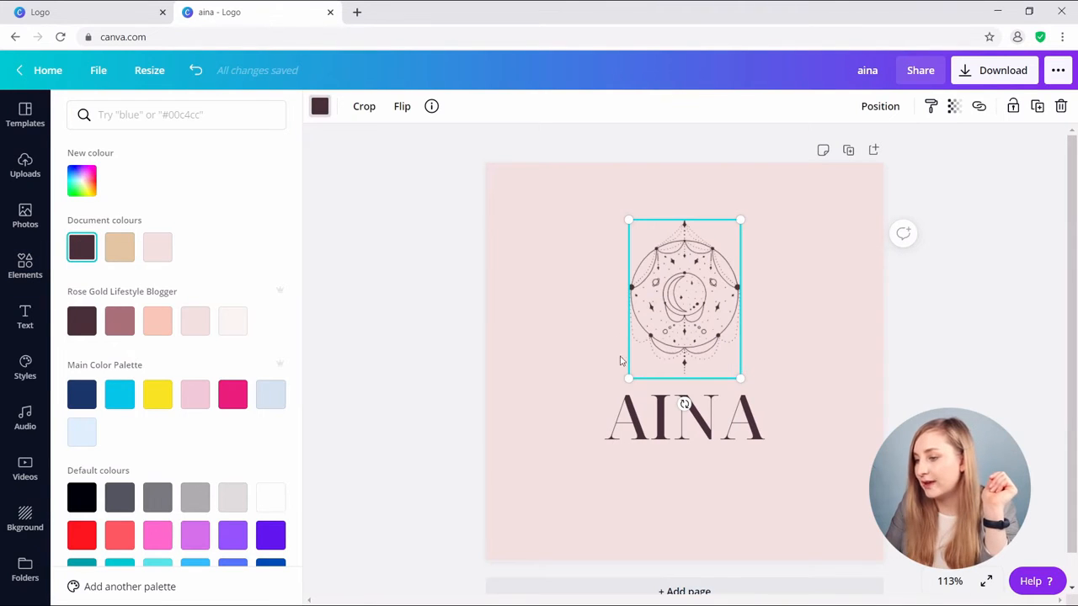
{"action": "mouse_move", "coordinate": [756, 419]}
{"action": "left_mouse_down"}
{"action": "mouse_move", "coordinate": [767, 440]}
{"action": "mouse_move", "coordinate": [755, 430]}
{"action": "left_mouse_up"}
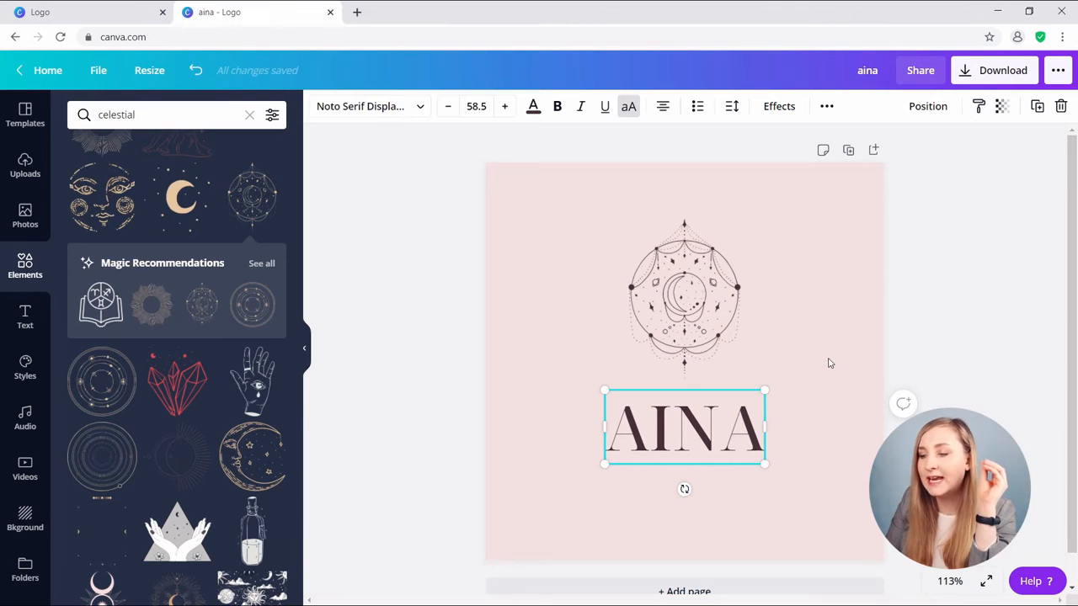
Delete the circular moon graphic and add the crescent moon with sun rays from an element search for "ethereal"
{"action": "left_click", "coordinate": [714, 341]}
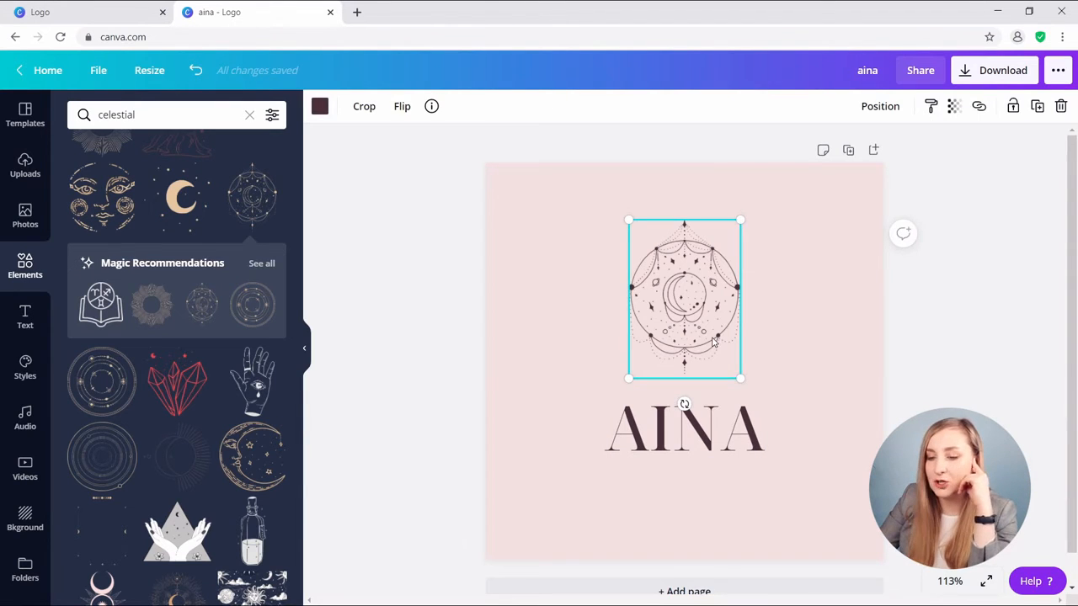
{"action": "key", "text": "Delete"}
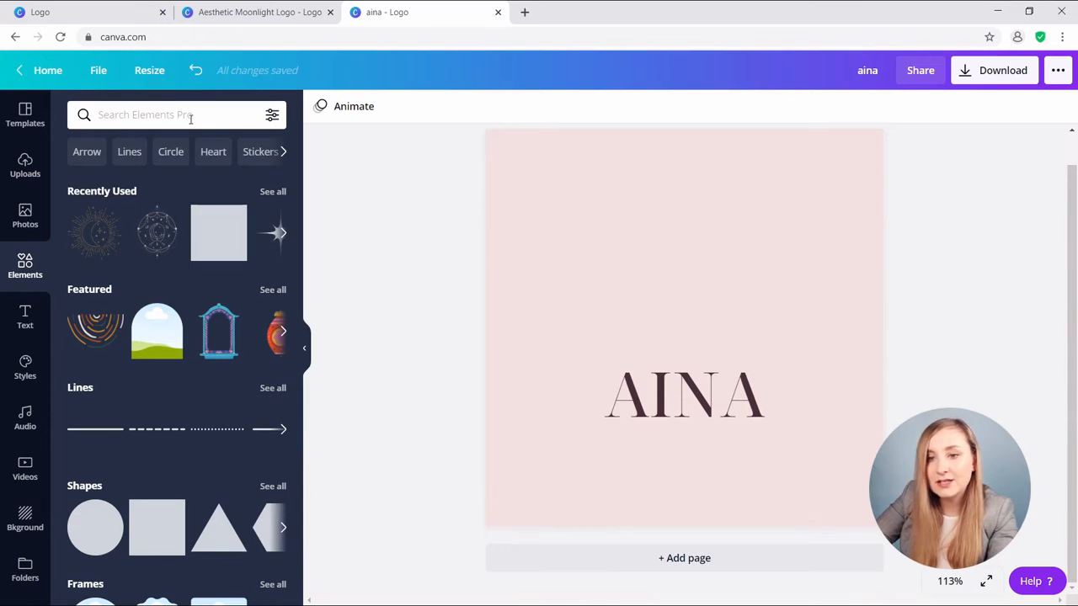
{"action": "type", "text": "ethereal"}
{"action": "key", "text": "Return"}
{"action": "left_click", "coordinate": [107, 331]}
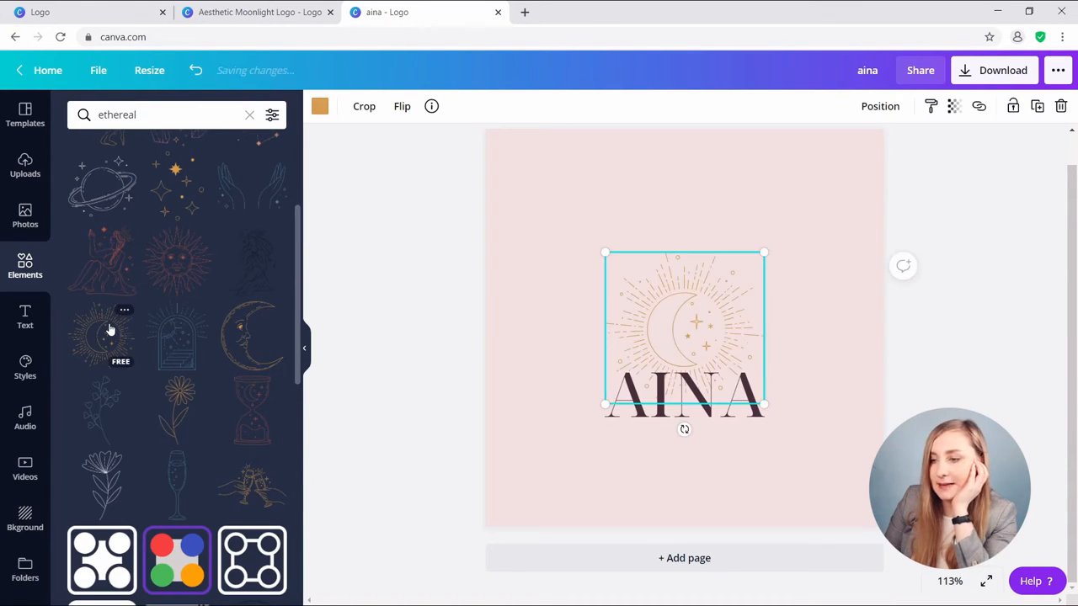
Move the sunburst moon graphic above the name and align it to the page's centre
{"action": "left_click_drag", "start_coordinate": [712, 336], "coordinate": [711, 271]}
{"action": "mouse_move", "coordinate": [652, 240]}
{"action": "left_mouse_down"}
{"action": "mouse_move", "coordinate": [643, 241]}
{"action": "mouse_move", "coordinate": [663, 248]}
{"action": "mouse_move", "coordinate": [642, 248]}
{"action": "left_mouse_up"}
{"action": "left_click", "coordinate": [880, 106]}
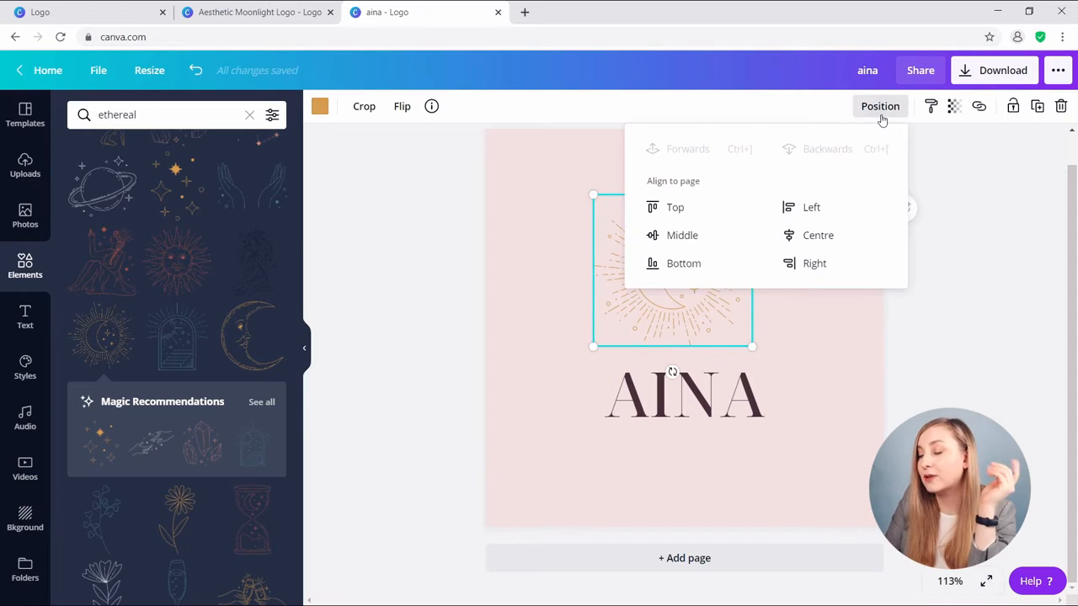
{"action": "left_click", "coordinate": [821, 235]}
{"action": "left_click", "coordinate": [848, 354]}
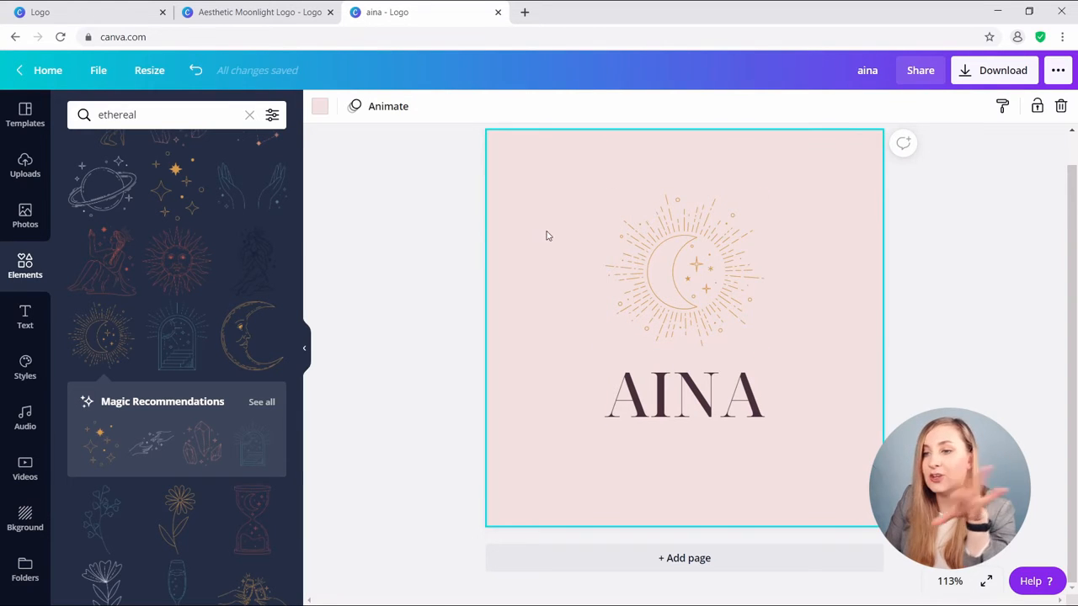
Recolour the sunburst moon graphic dark plum like the name, and shift the graphic and the name slightly lower
{"action": "left_click", "coordinate": [631, 251]}
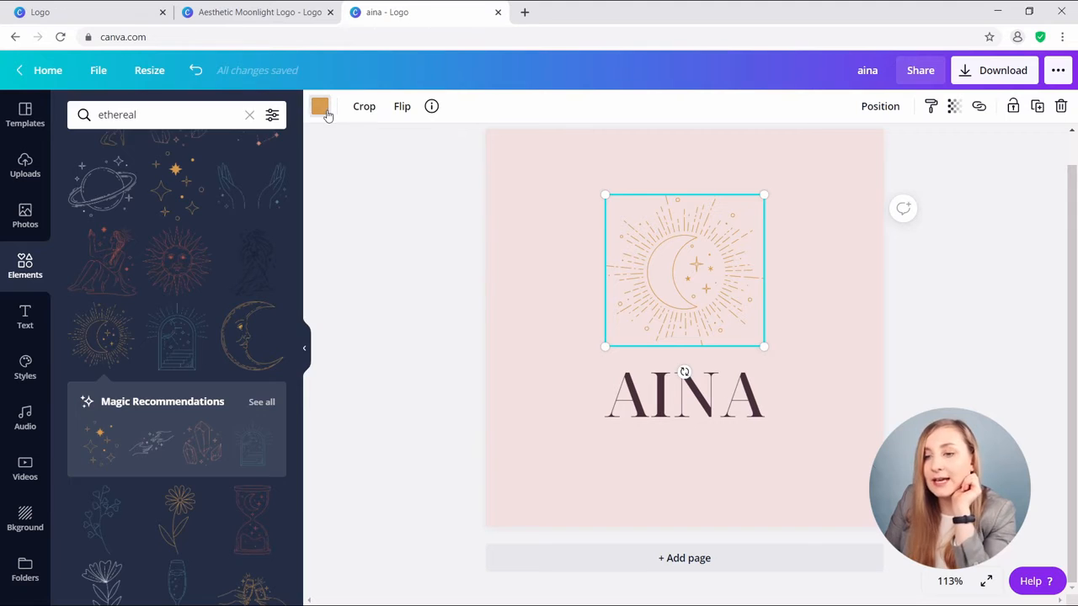
{"action": "left_click", "coordinate": [320, 106]}
{"action": "left_click", "coordinate": [83, 325]}
{"action": "left_click", "coordinate": [932, 331]}
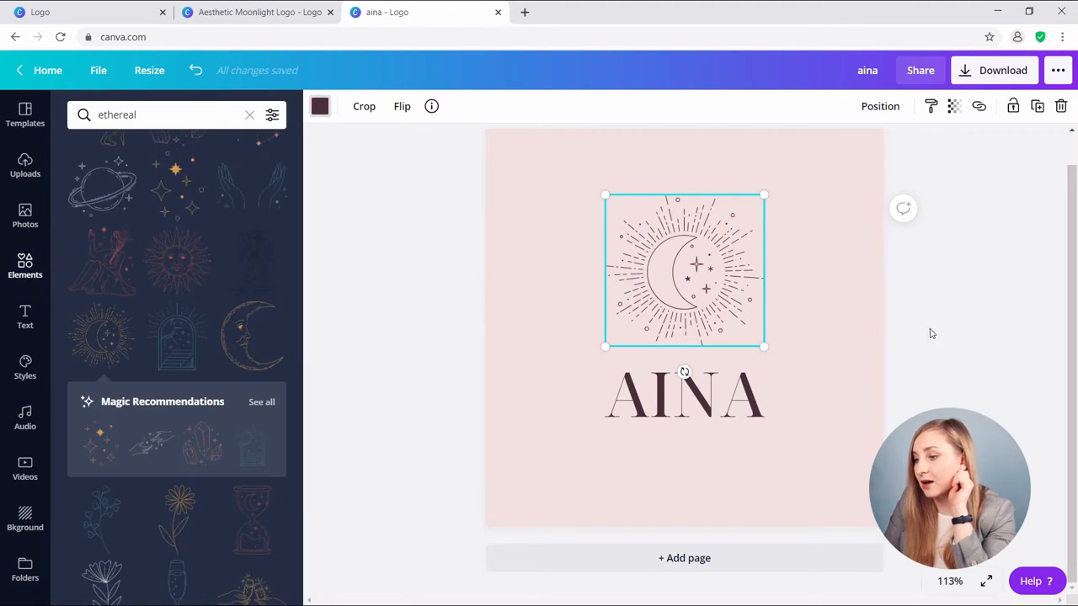
{"action": "left_click_drag", "start_coordinate": [696, 293], "coordinate": [695, 297]}
{"action": "left_click_drag", "start_coordinate": [697, 396], "coordinate": [717, 396]}
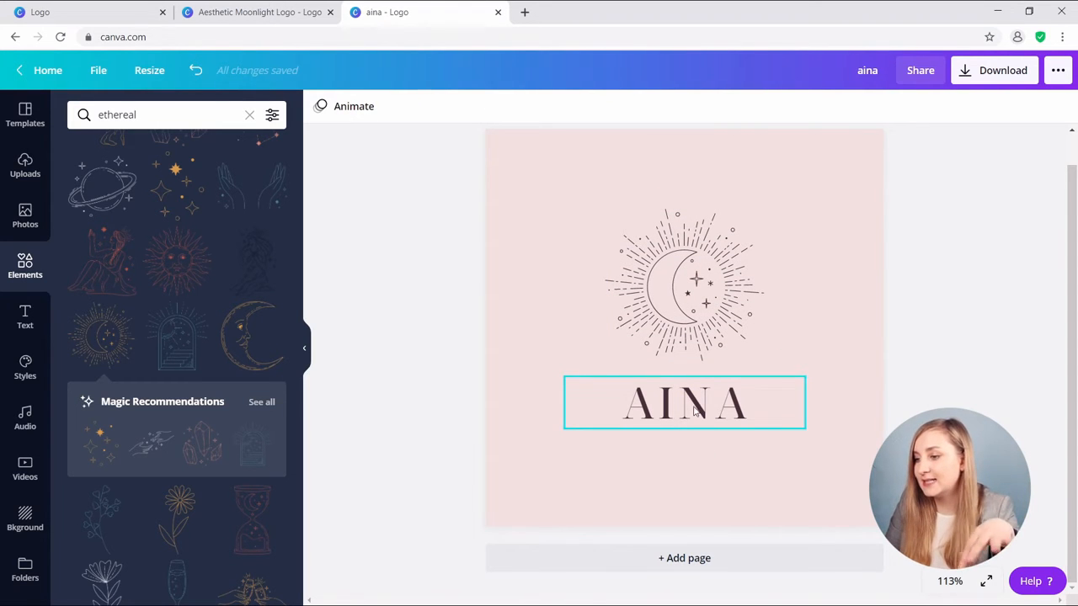
Add a second heading to the page and set its font to Noto Serif Display Light
{"action": "left_click", "coordinate": [25, 318]}
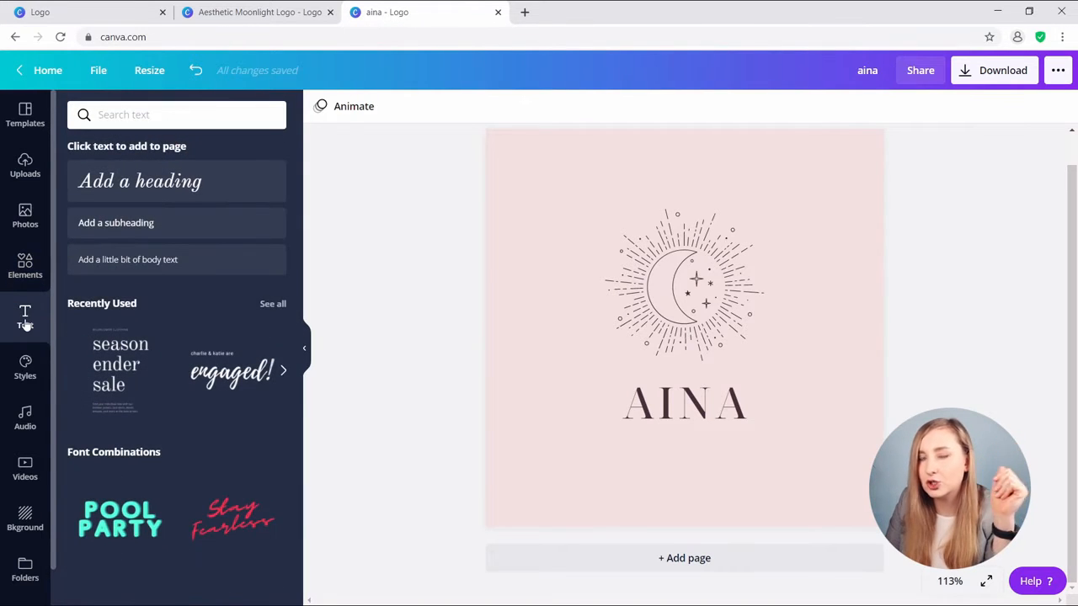
{"action": "left_click", "coordinate": [224, 192]}
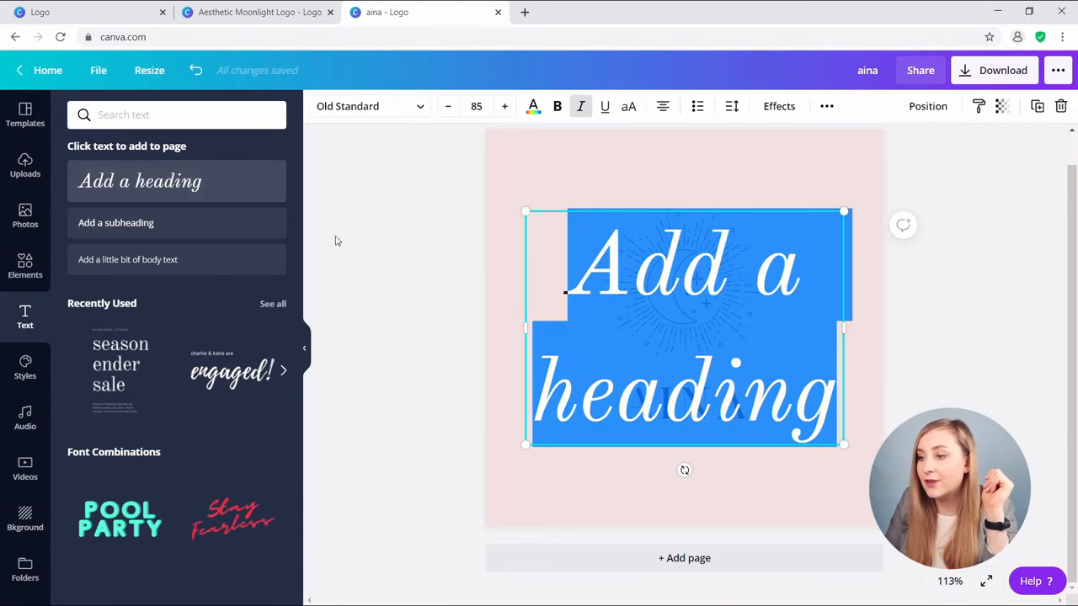
{"action": "left_click", "coordinate": [401, 111]}
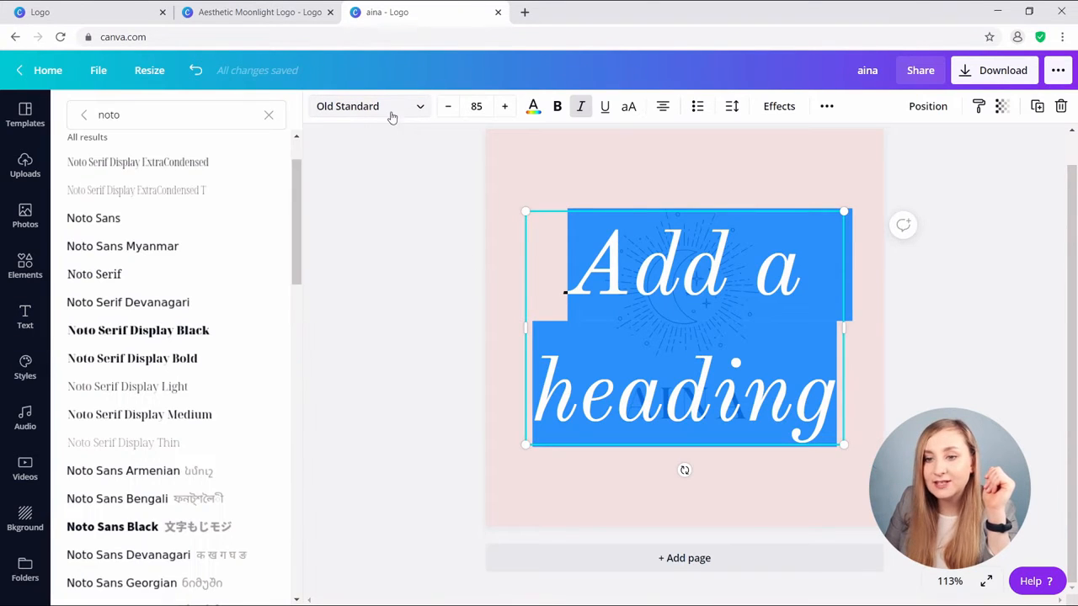
{"action": "left_click", "coordinate": [215, 389]}
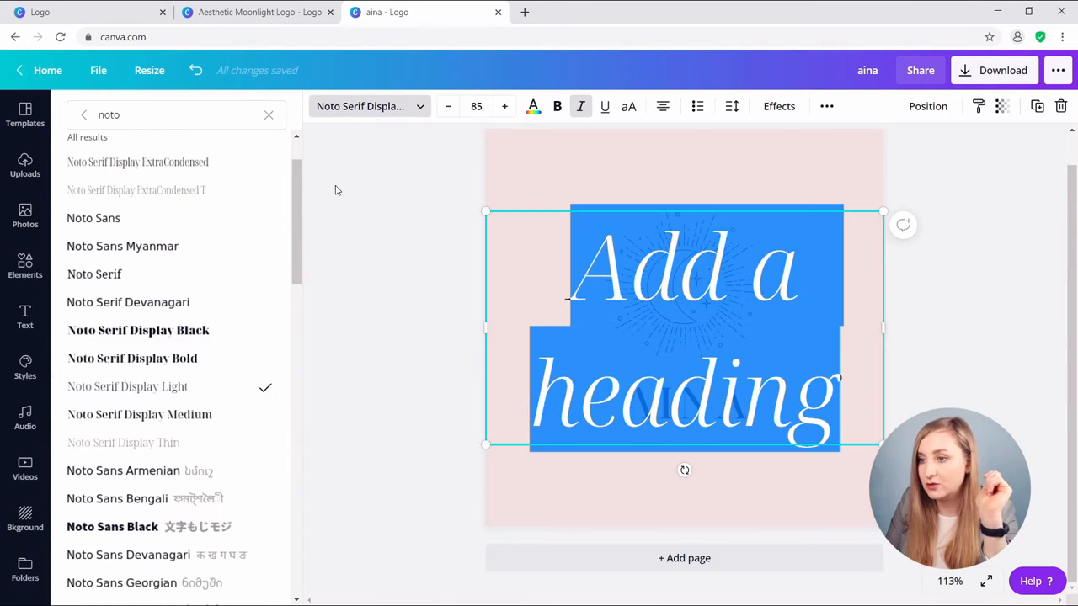
Reduce the font size of the new placeholder heading to 13.8
{"action": "left_click", "coordinate": [453, 108]}
{"action": "left_click", "coordinate": [449, 108]}
{"action": "left_click", "coordinate": [449, 108]}
{"action": "left_click", "coordinate": [449, 107]}
{"action": "left_click", "coordinate": [449, 108]}
{"action": "left_click", "coordinate": [450, 108]}
{"action": "left_click", "coordinate": [450, 107]}
{"action": "left_click", "coordinate": [450, 107]}
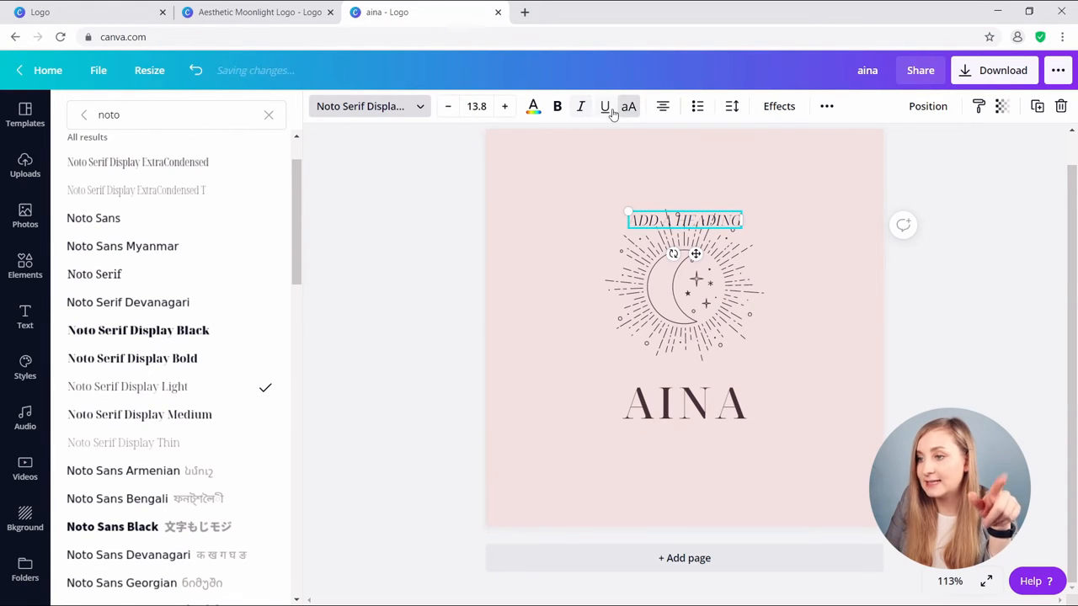
Recolour the small placeholder heading dark plum and move it directly below the AINA name, centred on the page
{"action": "left_click", "coordinate": [629, 107]}
{"action": "left_click", "coordinate": [629, 107]}
{"action": "left_click", "coordinate": [533, 106]}
{"action": "left_click", "coordinate": [120, 246]}
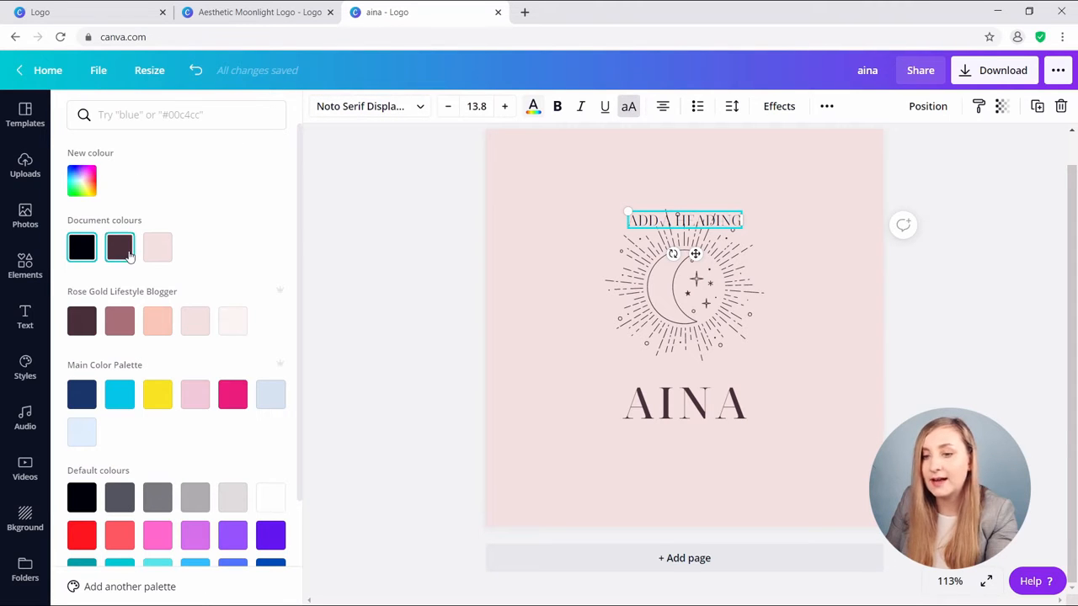
{"action": "left_click_drag", "start_coordinate": [690, 252], "coordinate": [684, 471]}
Replace the small placeholder heading's text with JEWELLERY
{"action": "triple_click", "coordinate": [678, 438]}
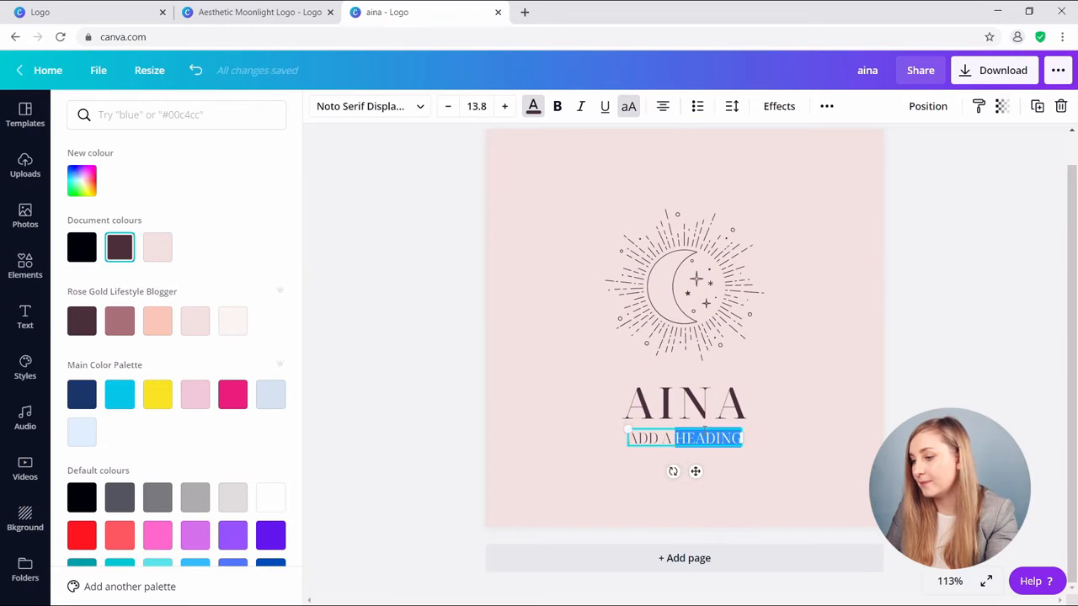
{"action": "key", "text": "BackSpace"}
{"action": "type", "text": "JEWELLERY"}
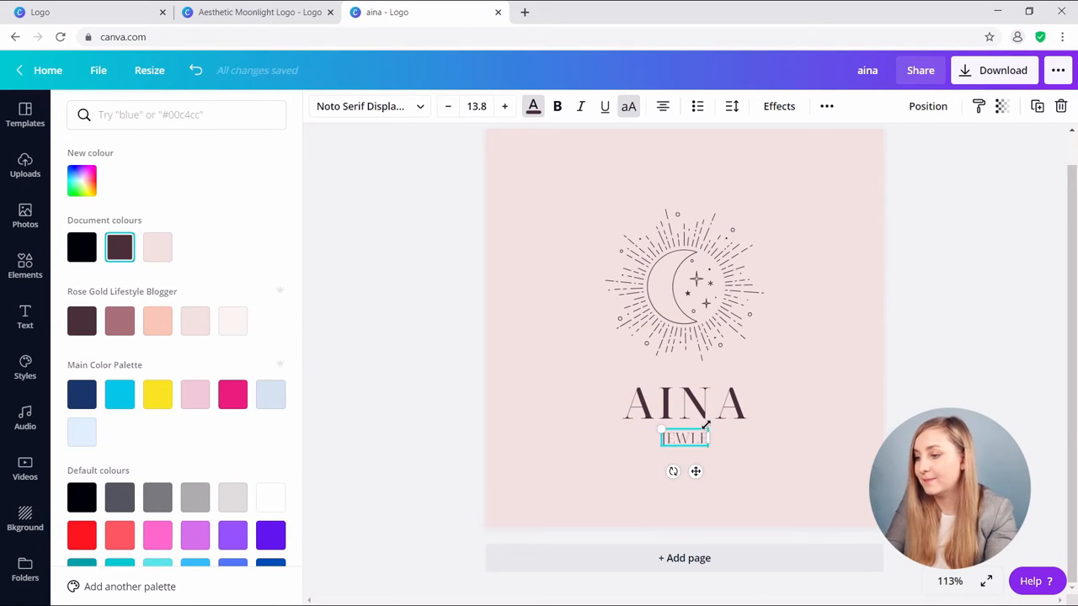
{"action": "key", "text": "Escape"}
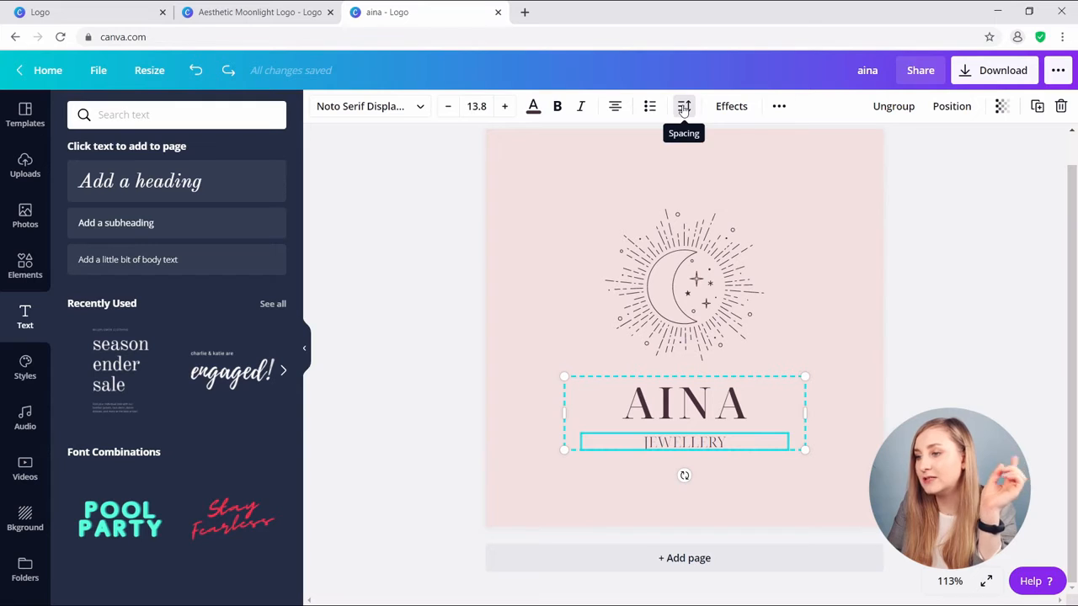
Set the letter spacing of the JEWELLERY line to 245
{"action": "left_click", "coordinate": [683, 107]}
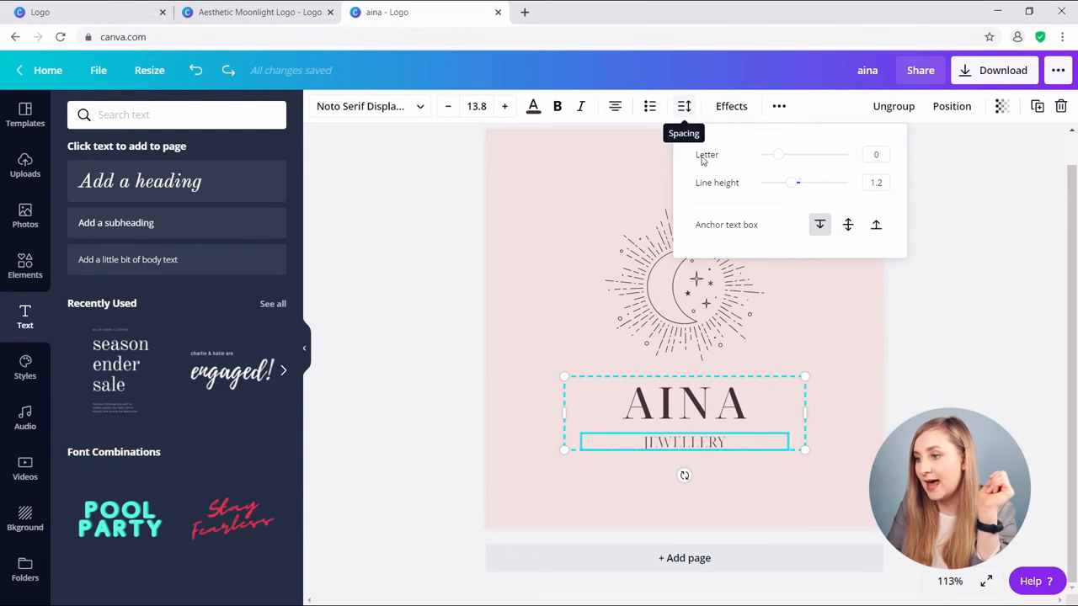
{"action": "left_click_drag", "start_coordinate": [769, 160], "coordinate": [801, 158]}
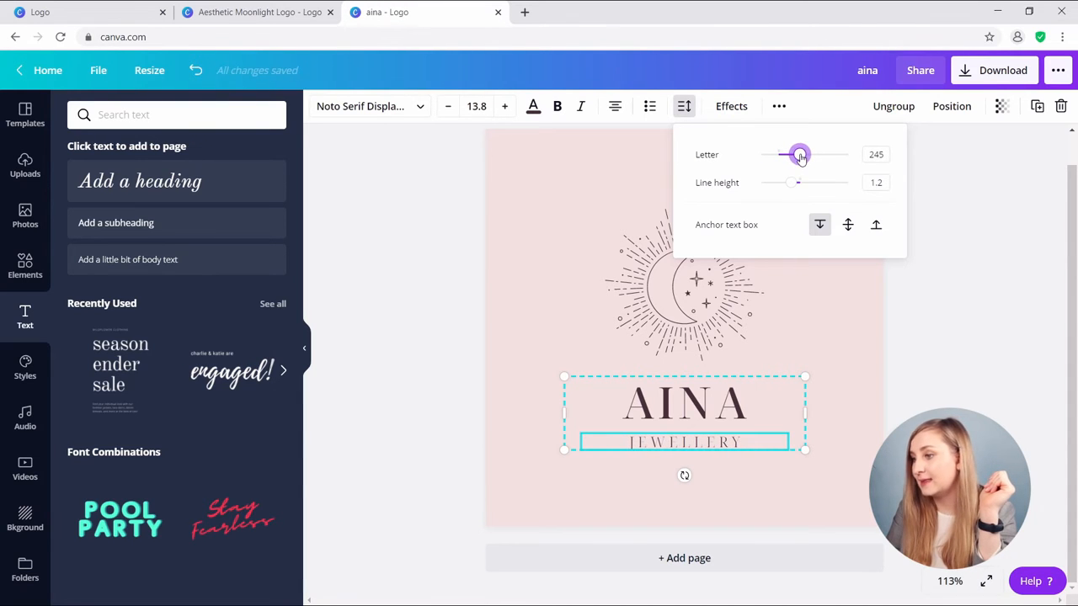
{"action": "left_click", "coordinate": [957, 361]}
Duplicate the logo page and set the copy's background to the dusty rose of the Rose Gold Lifestyle Blogger palette
{"action": "scroll", "coordinate": [951, 252], "scroll_direction": "up", "scroll_amount": 1}
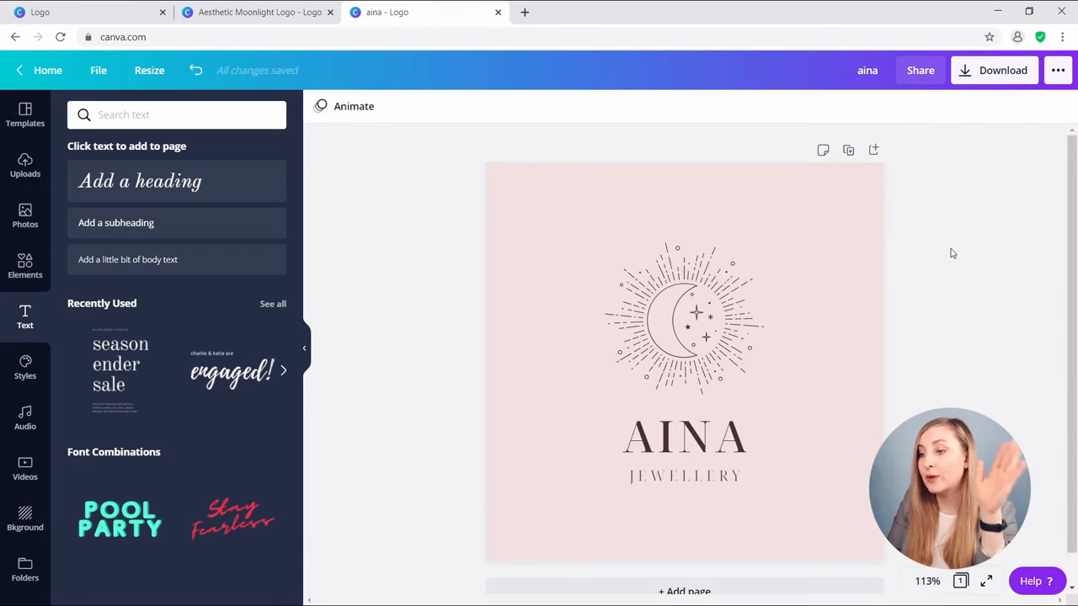
{"action": "left_click", "coordinate": [848, 150]}
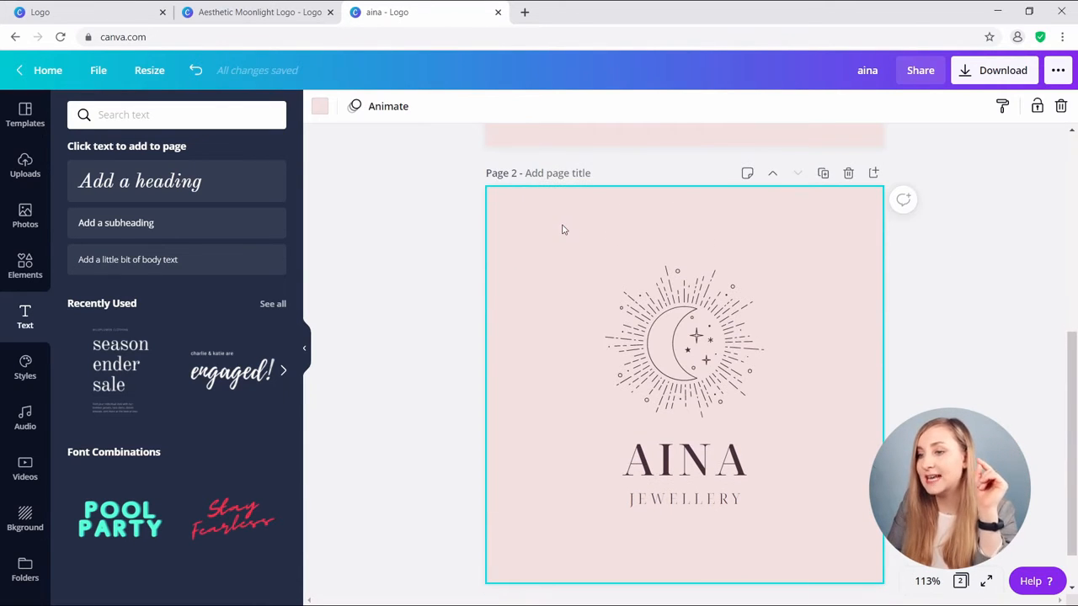
{"action": "left_click", "coordinate": [320, 109]}
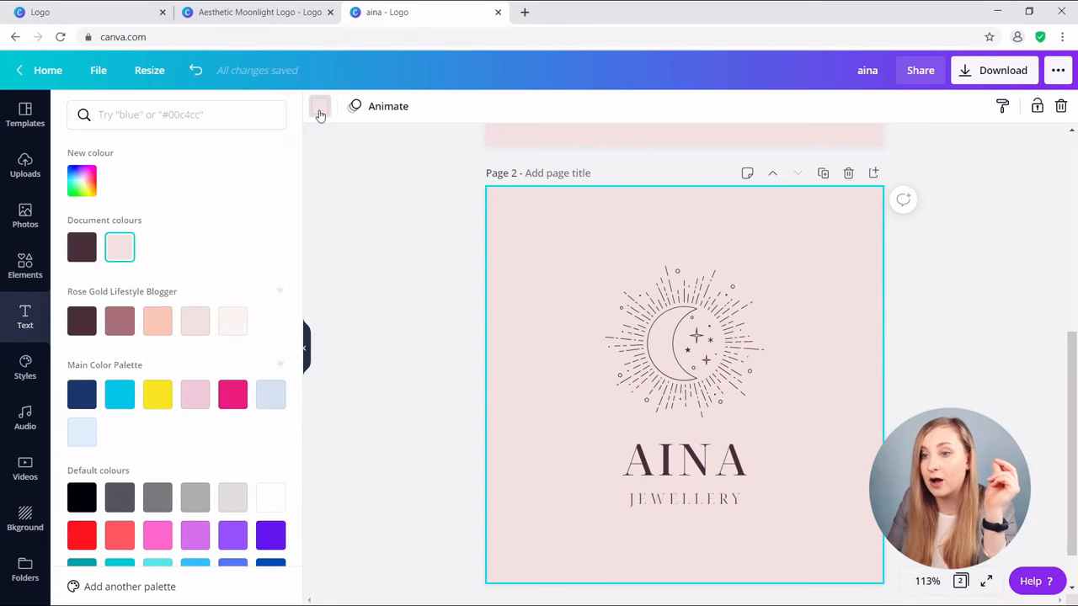
{"action": "left_click", "coordinate": [84, 325]}
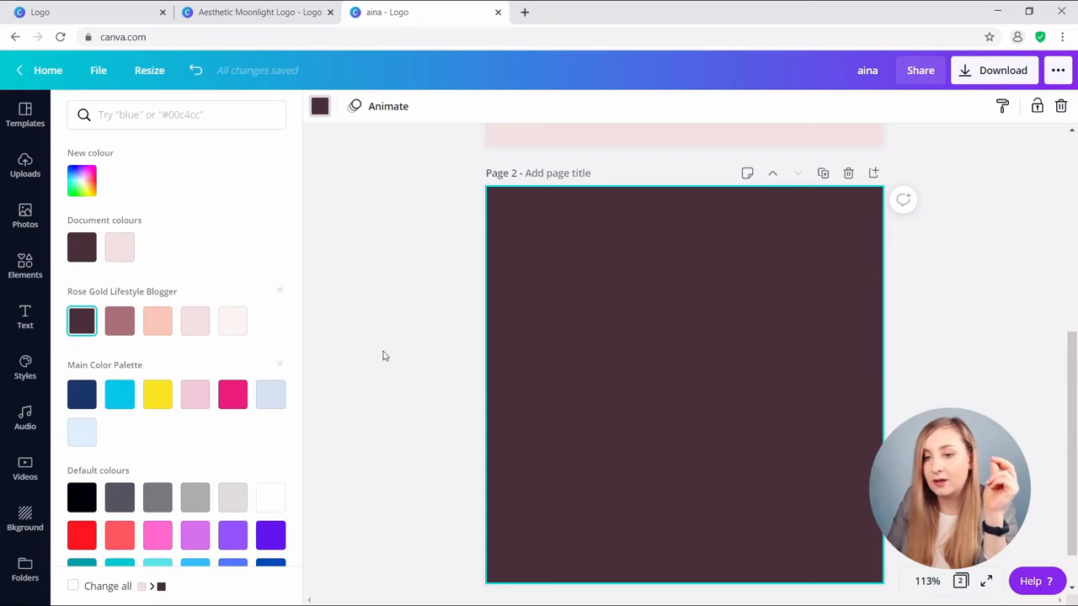
{"action": "left_click", "coordinate": [119, 321]}
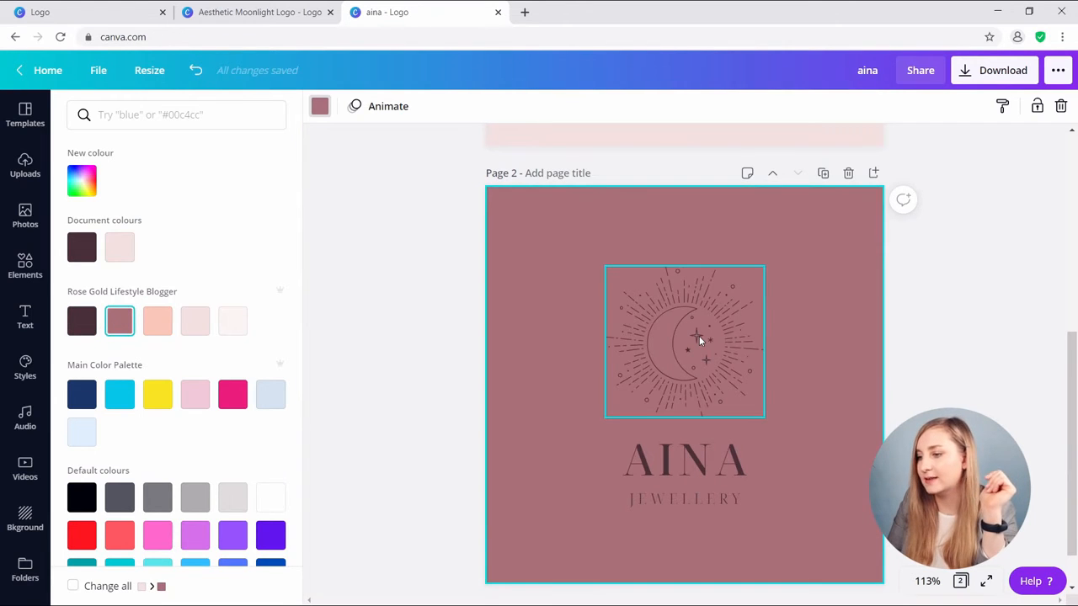
Recolour the sunburst moon graphic on page 2 pale pink from the Rose Gold Lifestyle Blogger palette
{"action": "left_click", "coordinate": [698, 336]}
{"action": "left_click", "coordinate": [320, 107]}
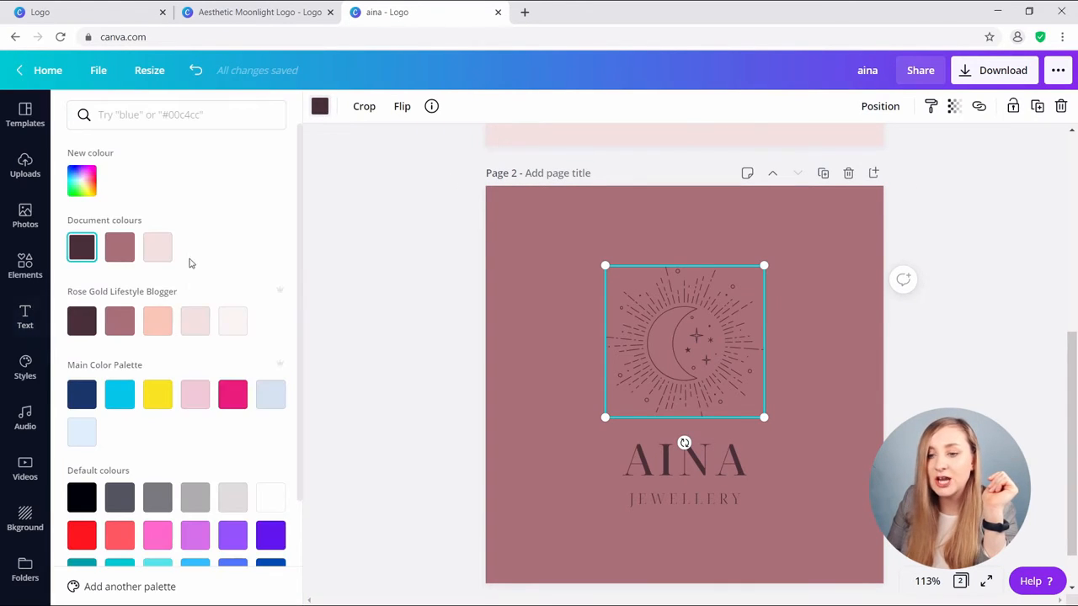
{"action": "left_click", "coordinate": [195, 321]}
Recolour both the AINA name and the JEWELLERY line on page 2 the same pale pink as the moon graphic
{"action": "left_click", "coordinate": [672, 468]}
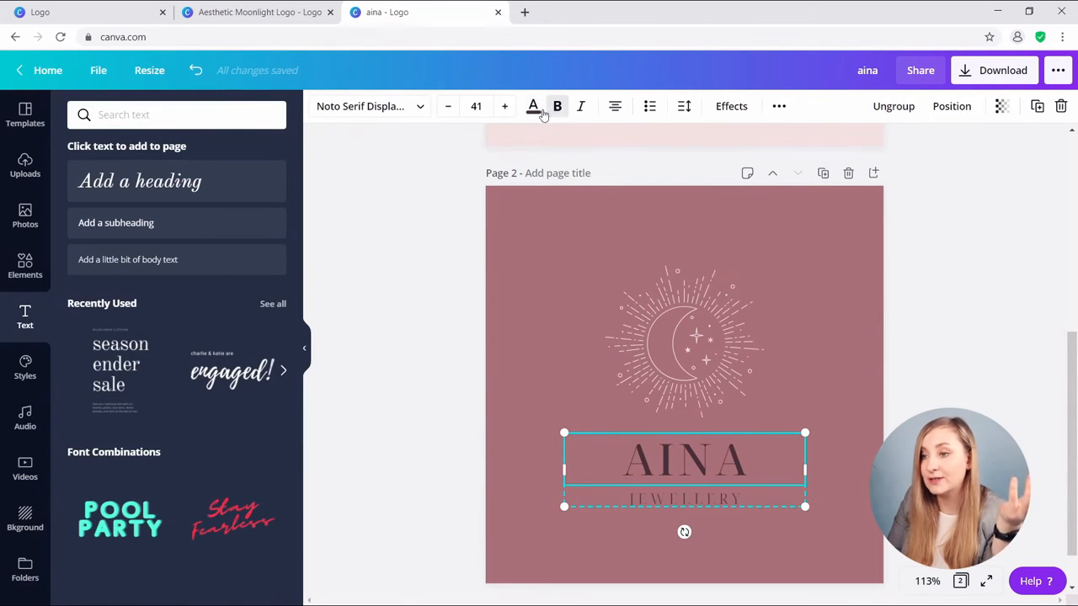
{"action": "left_click", "coordinate": [533, 107]}
{"action": "left_click", "coordinate": [206, 331]}
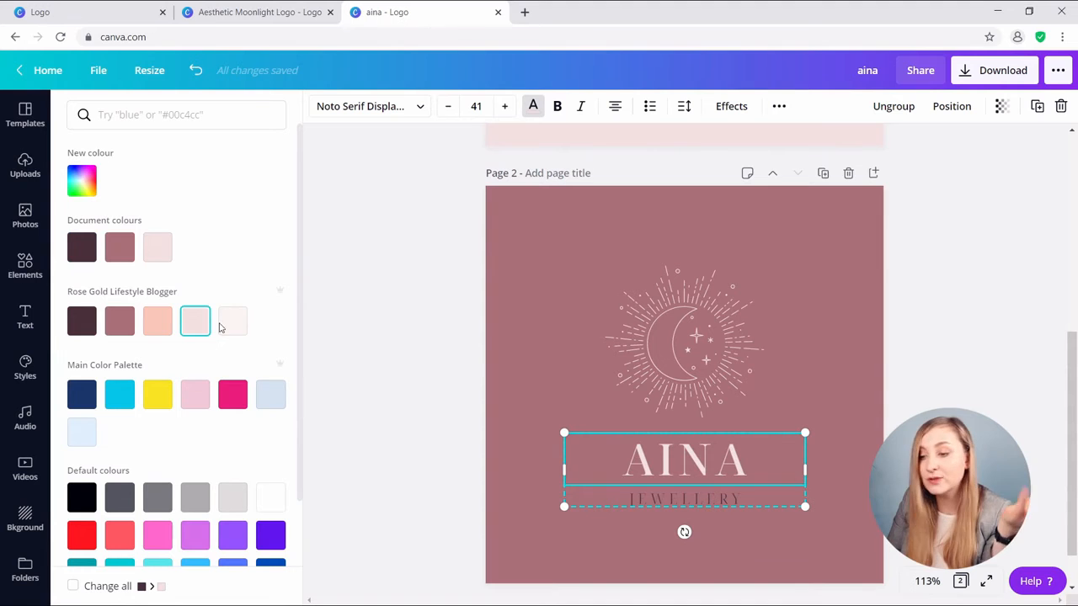
{"action": "left_click", "coordinate": [682, 502]}
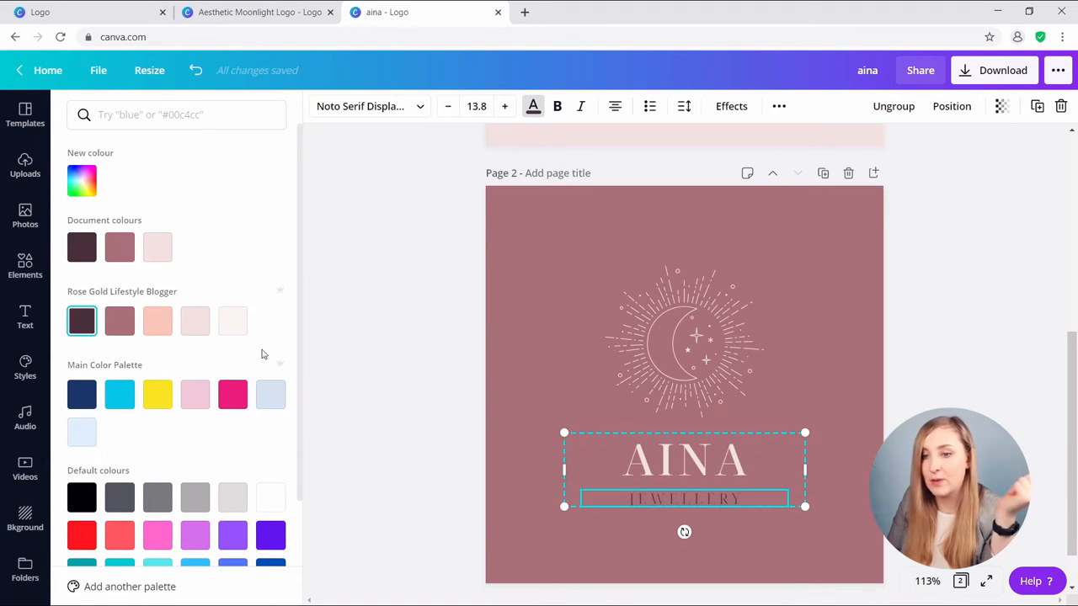
{"action": "left_click", "coordinate": [207, 322]}
{"action": "left_click", "coordinate": [1026, 241]}
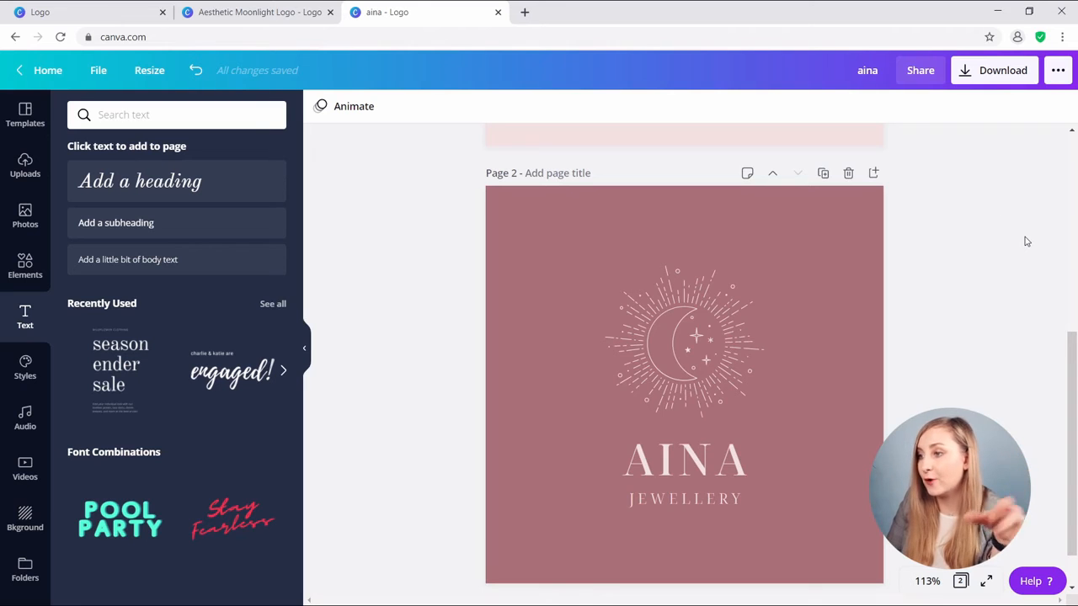
Rename the design as AINA Jewellery Logo
{"action": "left_click", "coordinate": [855, 70]}
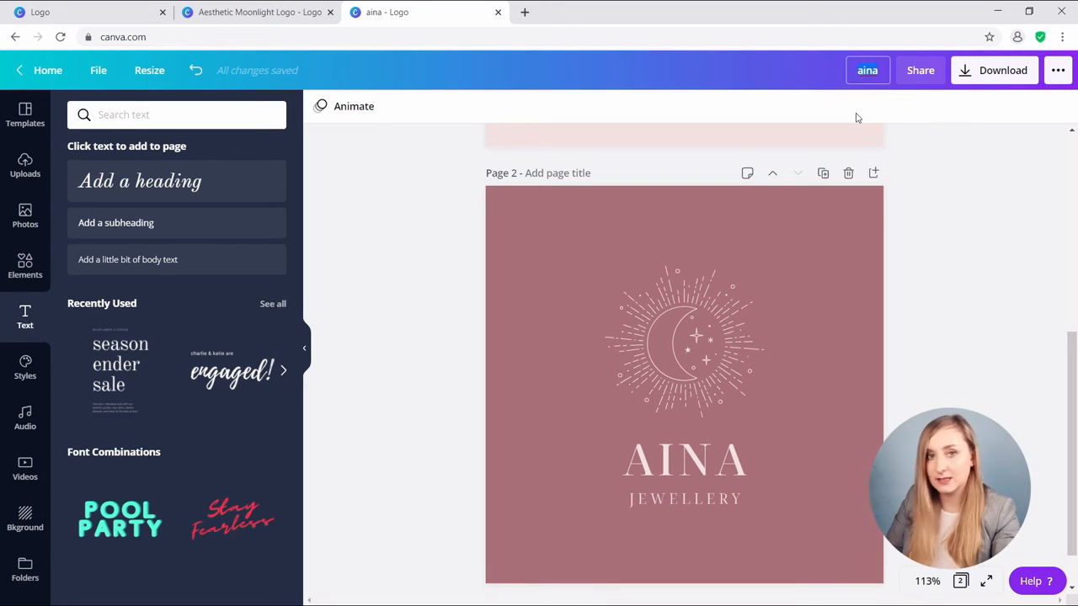
{"action": "type", "text": "AINA Jewellery L"}
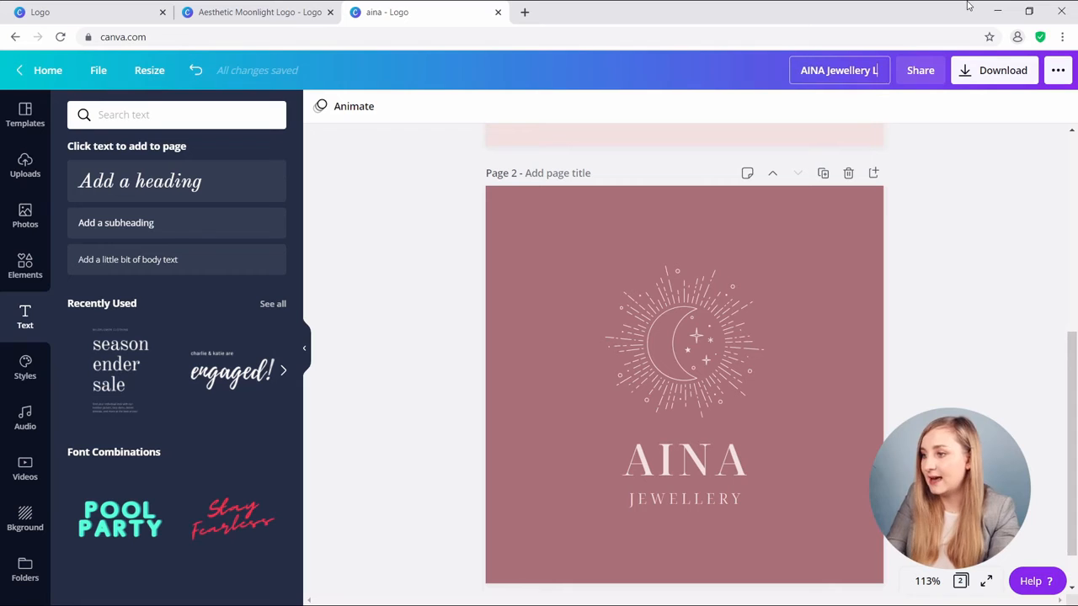
{"action": "type", "text": "ogo"}
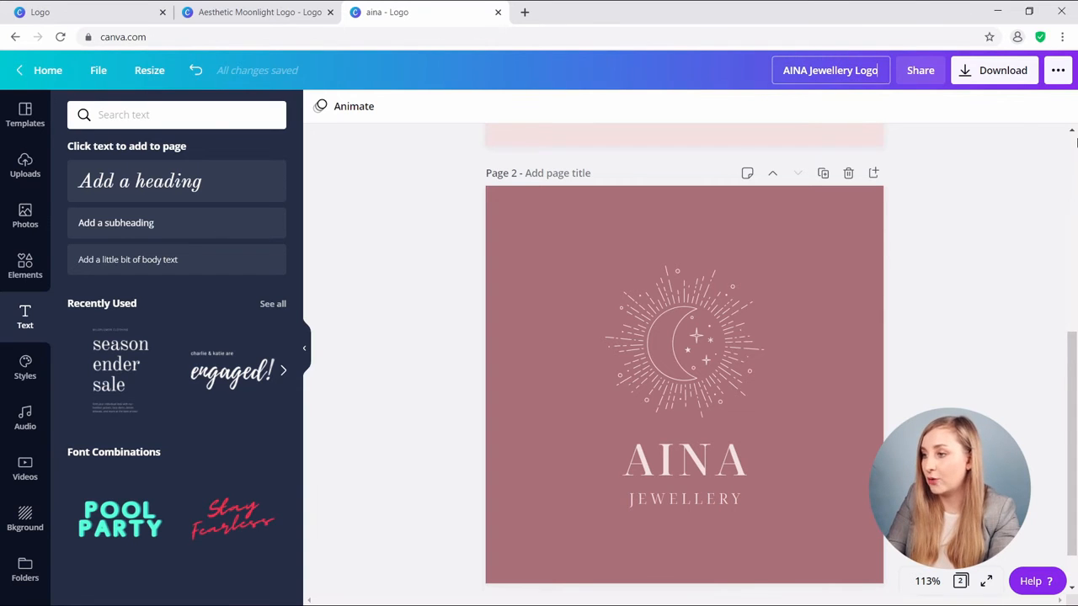
{"action": "left_click", "coordinate": [943, 214]}
Duplicate the pale pink logo on page 1 and move the copy to the end as page 3
{"action": "scroll", "coordinate": [926, 202], "scroll_direction": "up", "scroll_amount": 5}
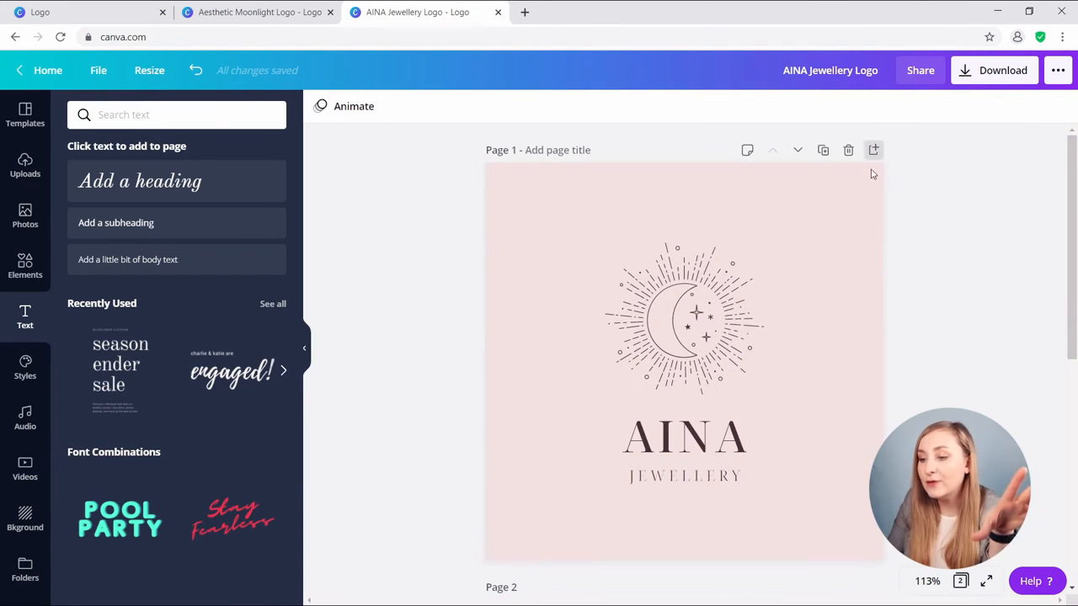
{"action": "left_click", "coordinate": [825, 151]}
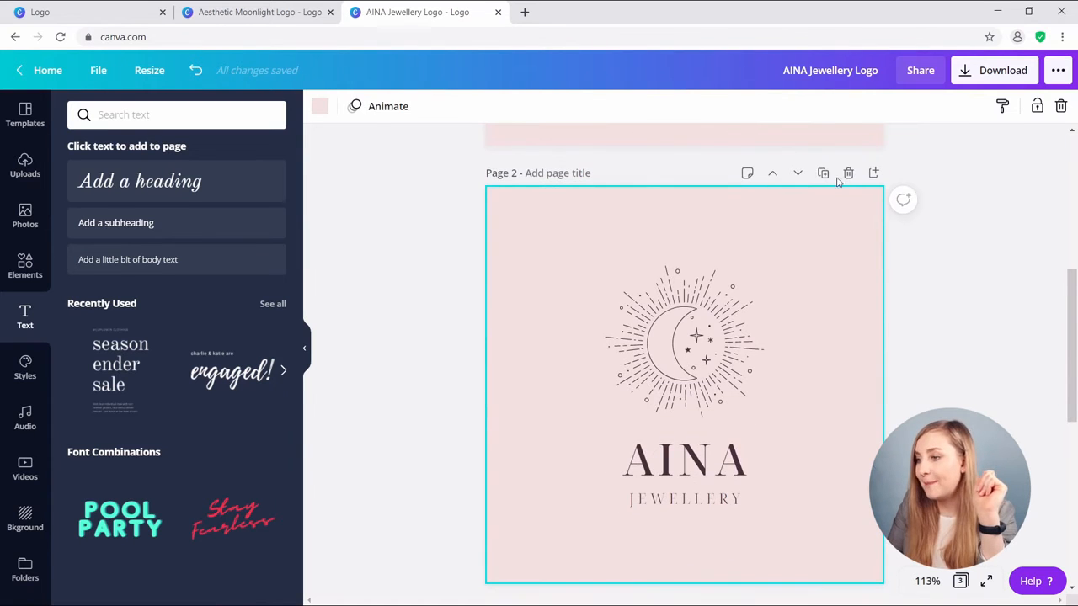
{"action": "left_click", "coordinate": [799, 174]}
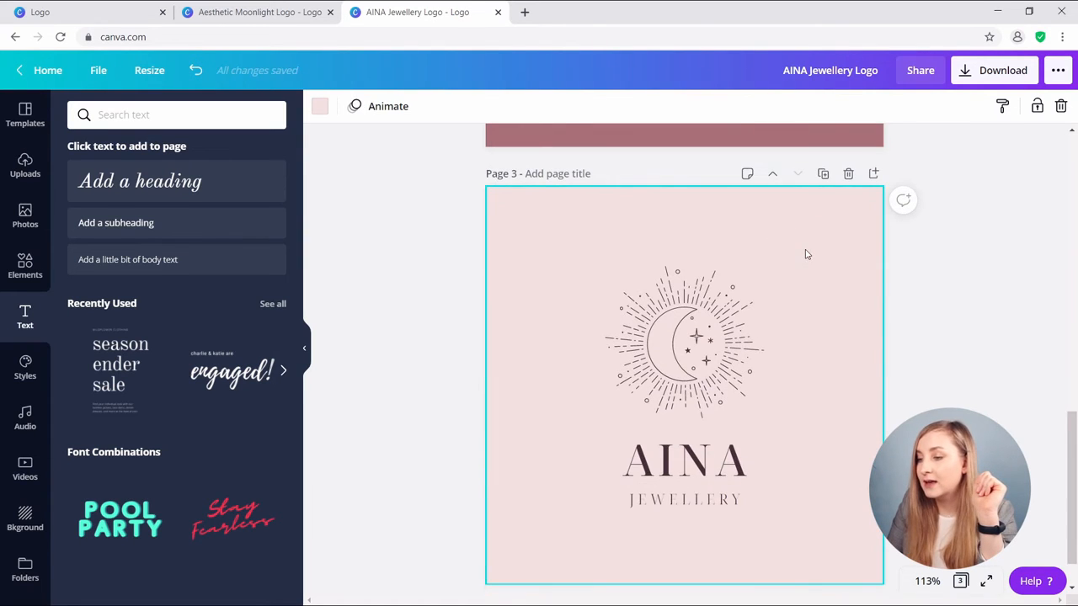
Set the background of page 3 to white
{"action": "left_click", "coordinate": [319, 106]}
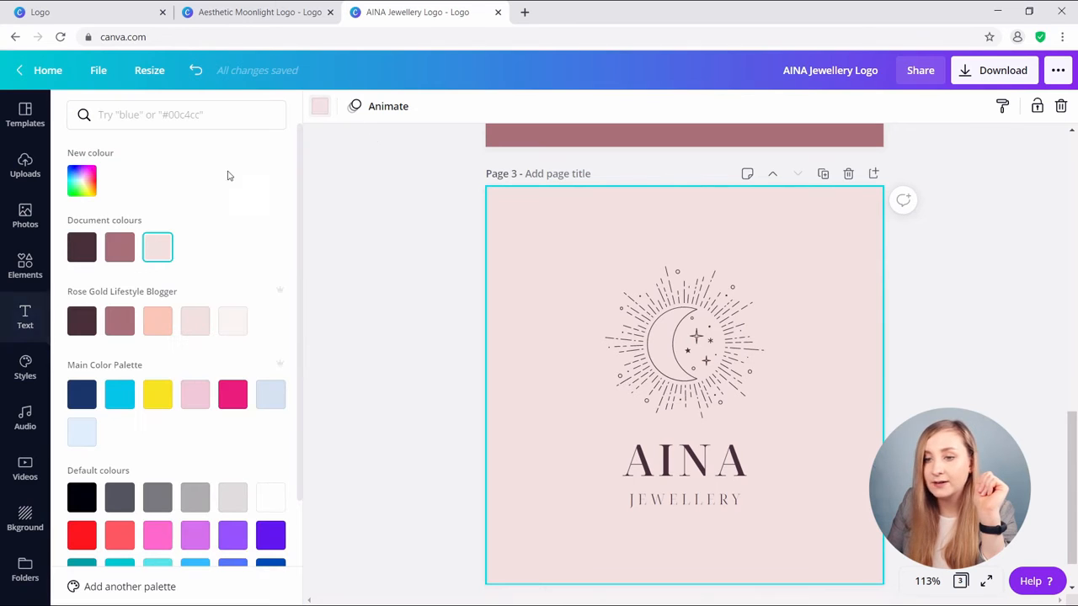
{"action": "left_click", "coordinate": [270, 496]}
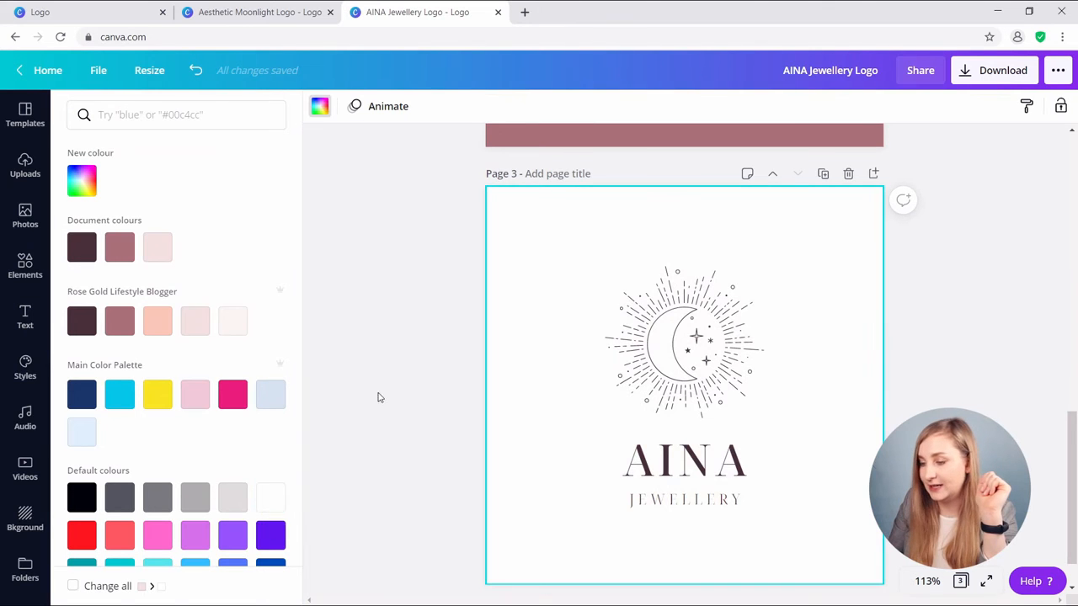
{"action": "left_click", "coordinate": [448, 362]}
{"action": "scroll", "coordinate": [795, 367], "scroll_direction": "down", "scroll_amount": 1}
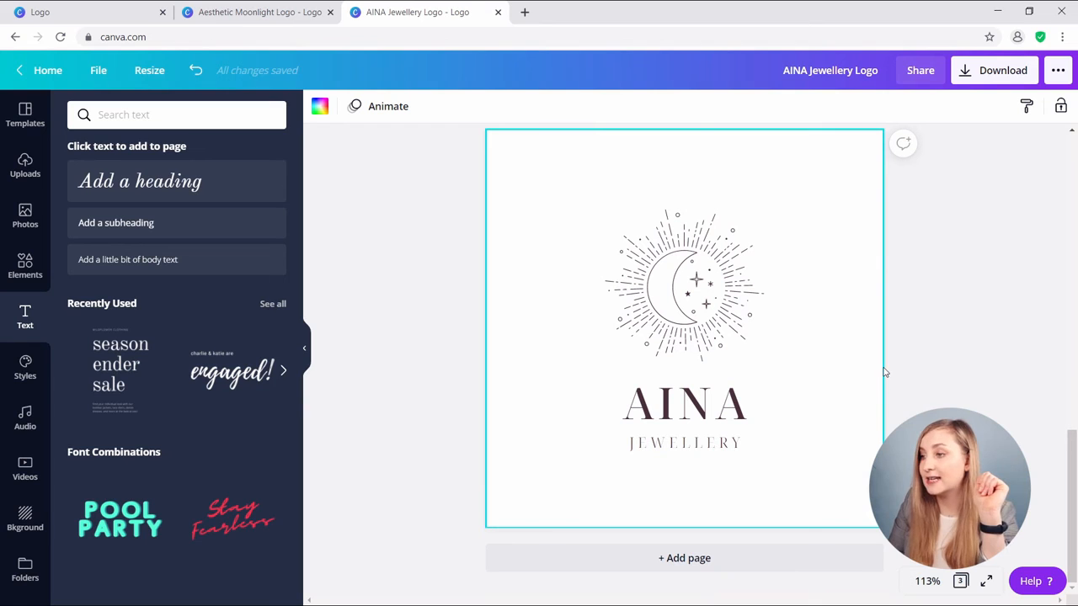
Download only page 3 as a PNG with a transparent background, and dismiss the business card offer
{"action": "left_click", "coordinate": [981, 71]}
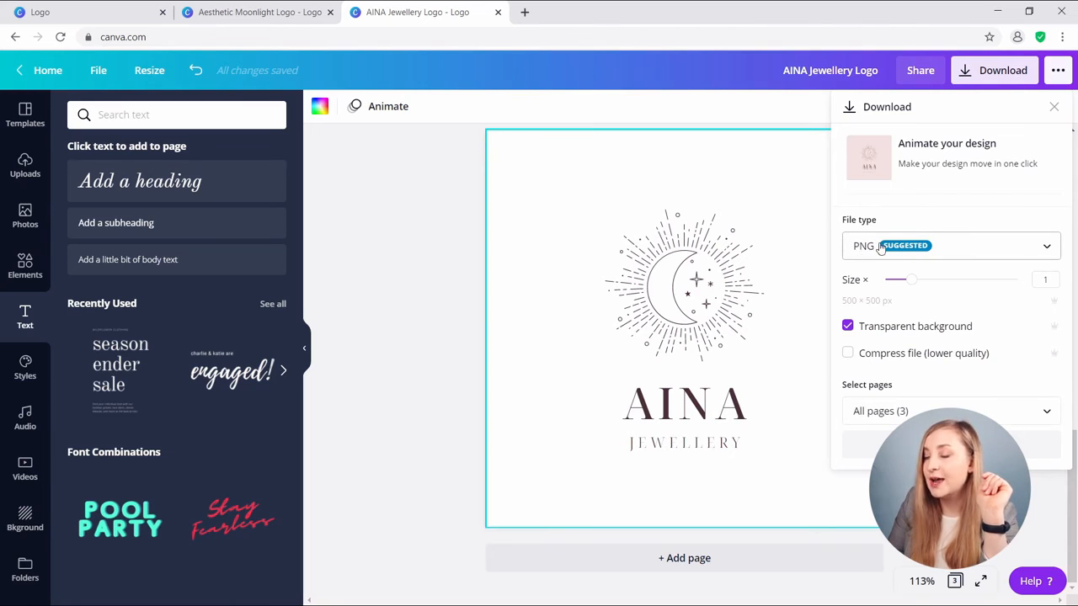
{"action": "left_click", "coordinate": [885, 404]}
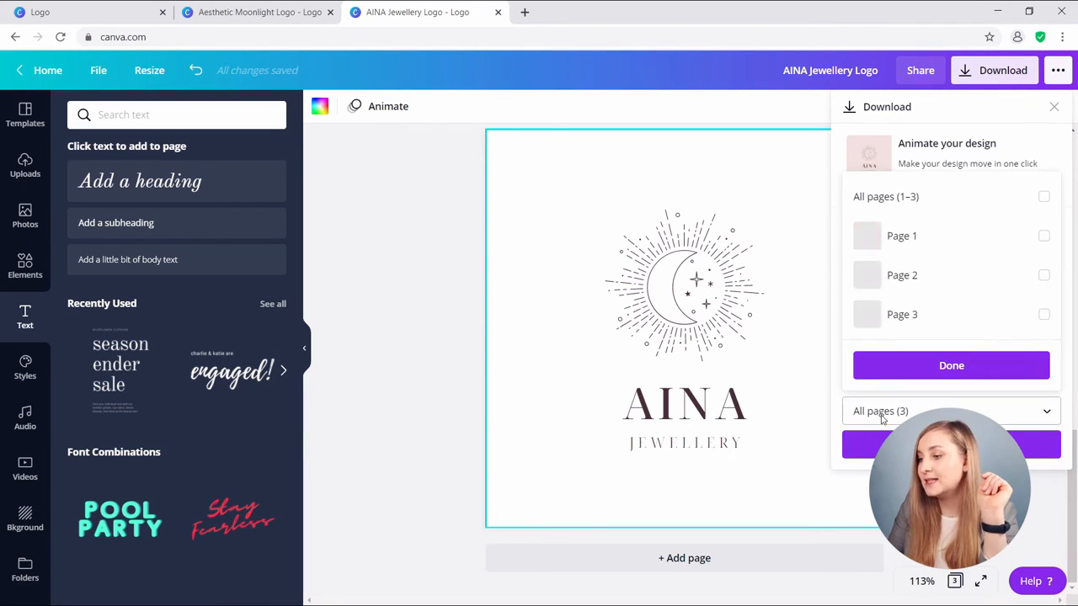
{"action": "left_click", "coordinate": [922, 318]}
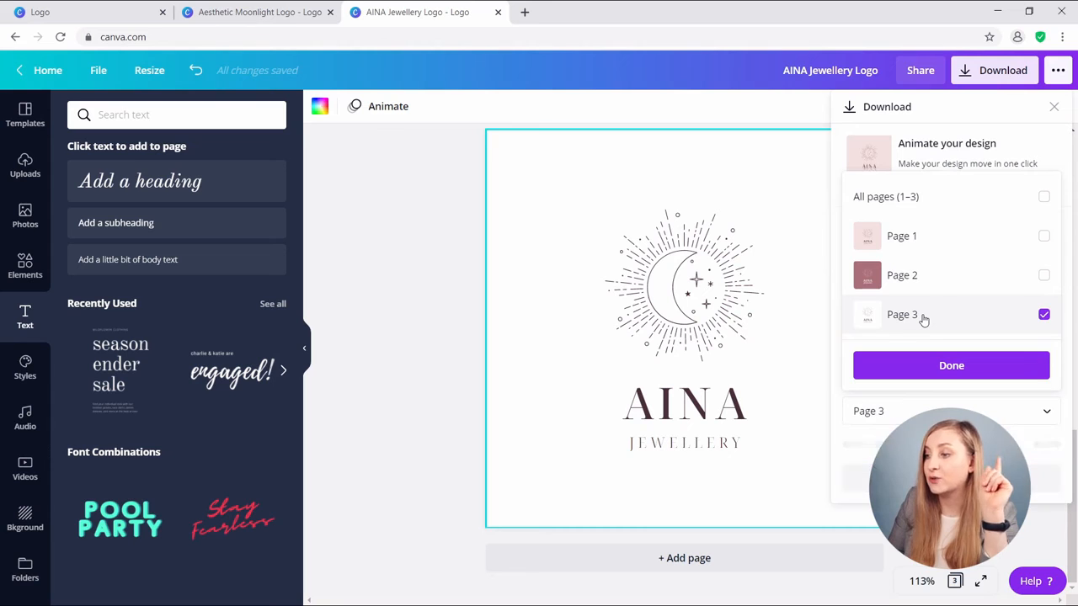
{"action": "left_click", "coordinate": [919, 367]}
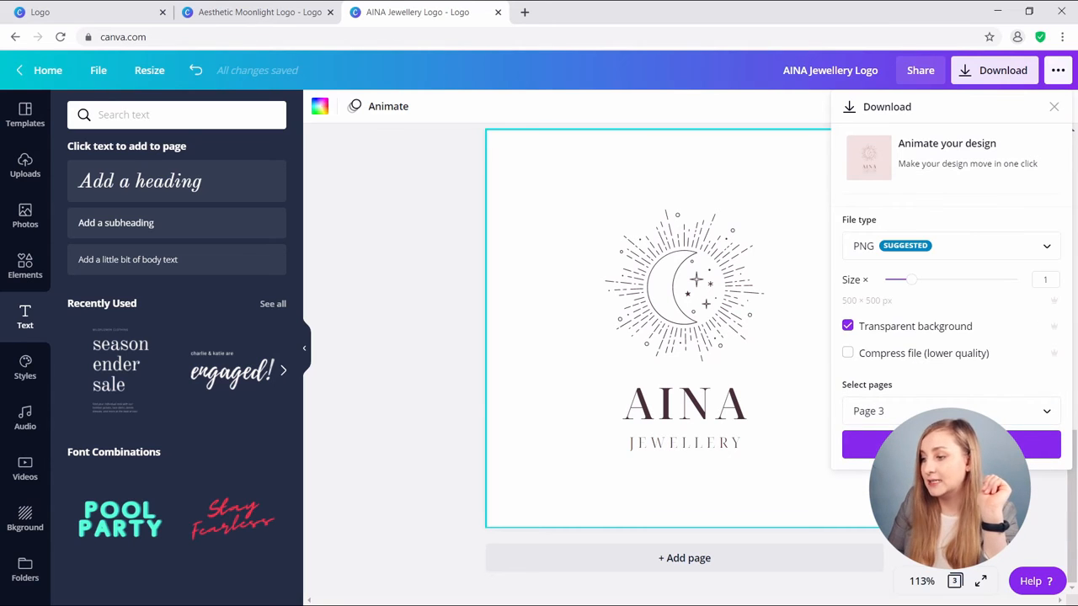
{"action": "left_click", "coordinate": [892, 444]}
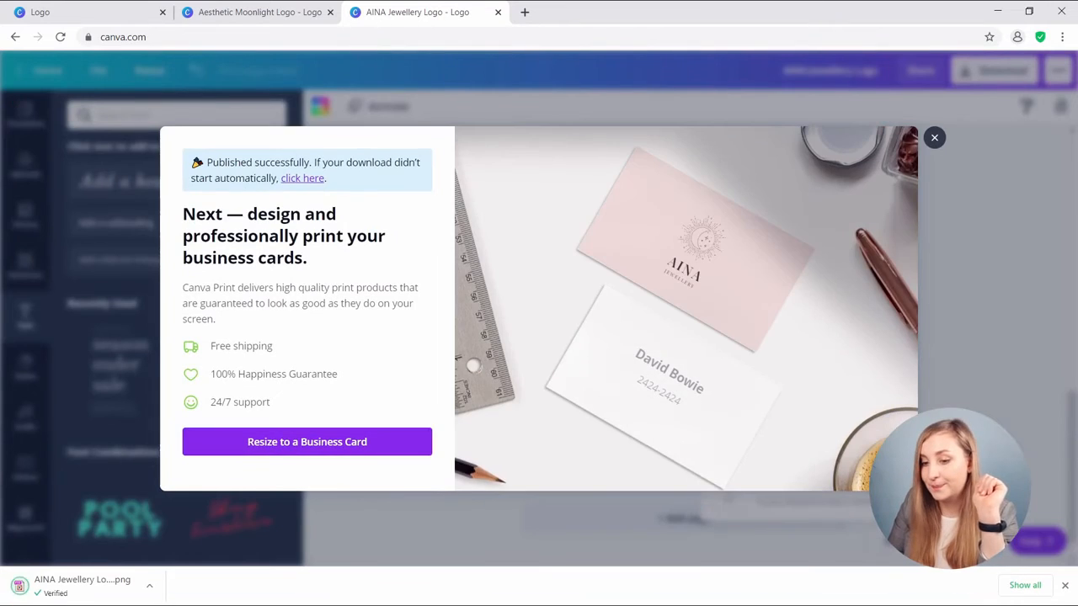
{"action": "left_click", "coordinate": [933, 138]}
Download only page 3 again as an SVG file
{"action": "left_click", "coordinate": [990, 74]}
{"action": "left_click", "coordinate": [897, 245]}
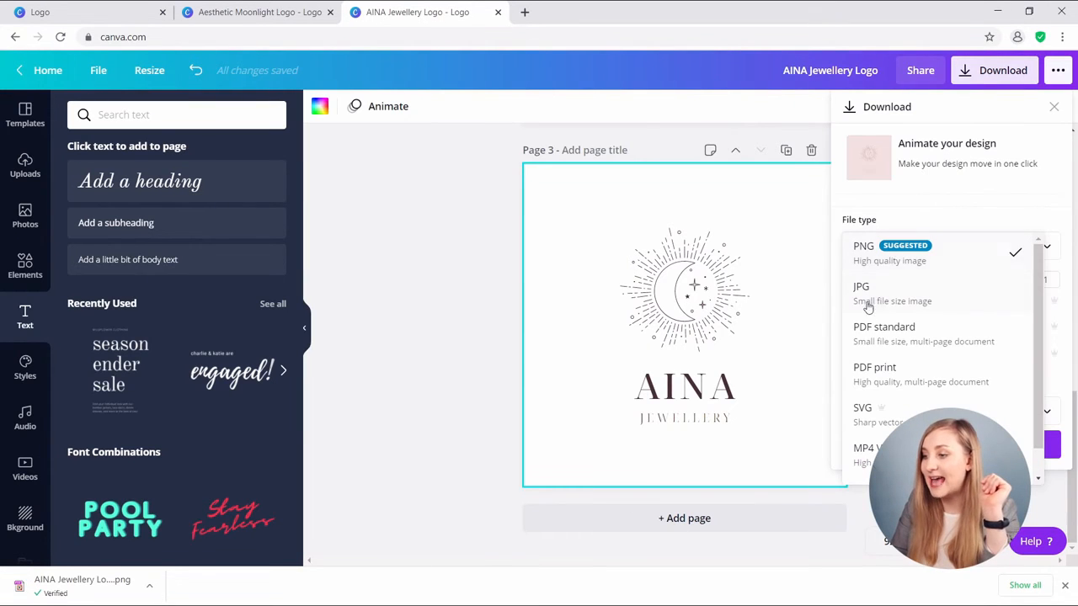
{"action": "left_click", "coordinate": [880, 410]}
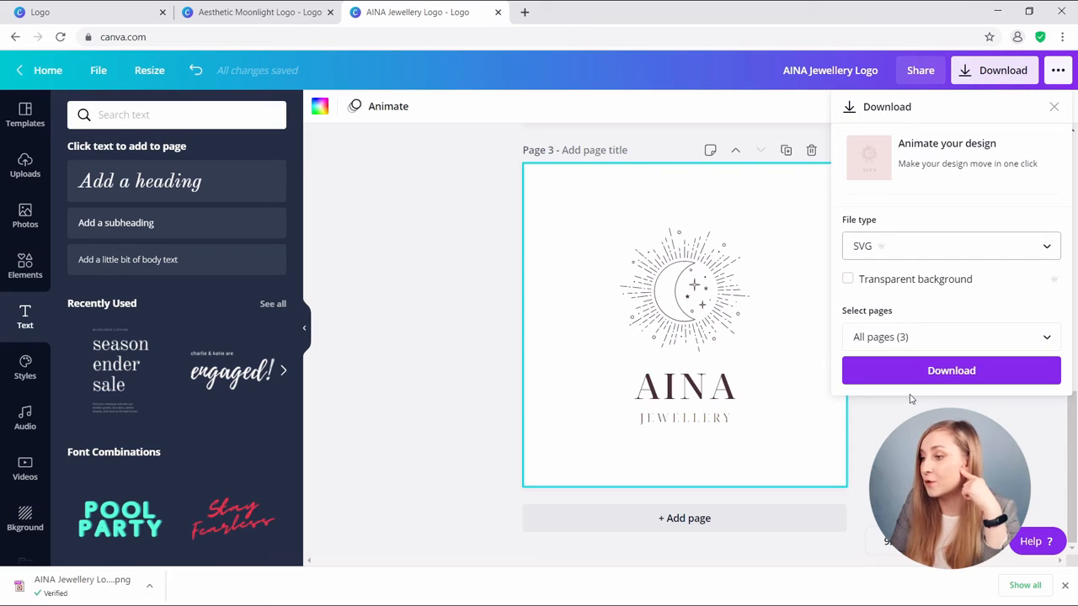
{"action": "left_click", "coordinate": [914, 339]}
{"action": "left_click", "coordinate": [907, 242]}
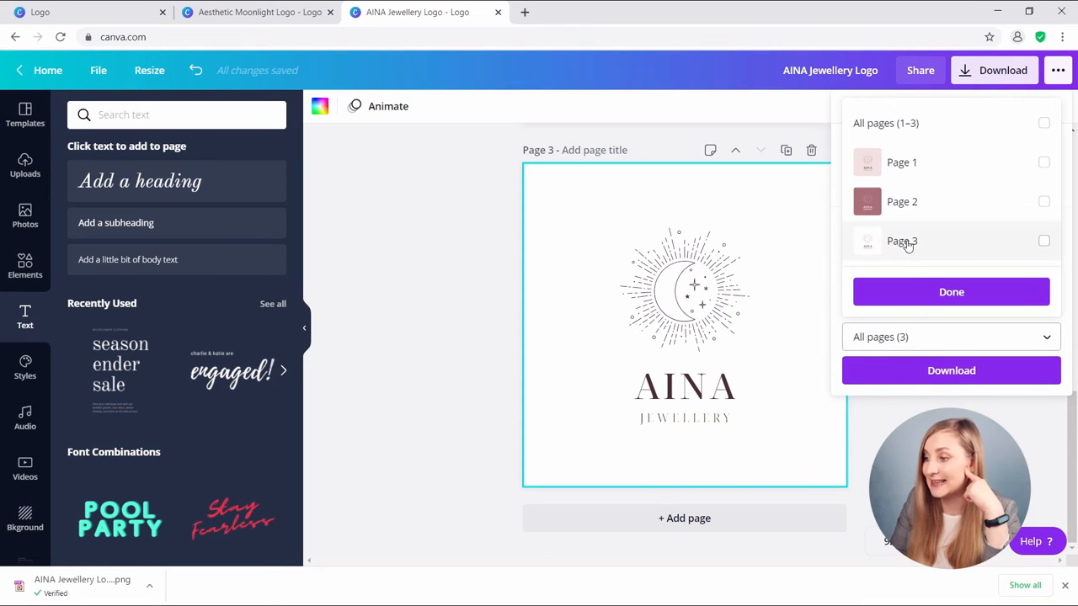
{"action": "left_click", "coordinate": [916, 295]}
{"action": "left_click", "coordinate": [905, 372]}
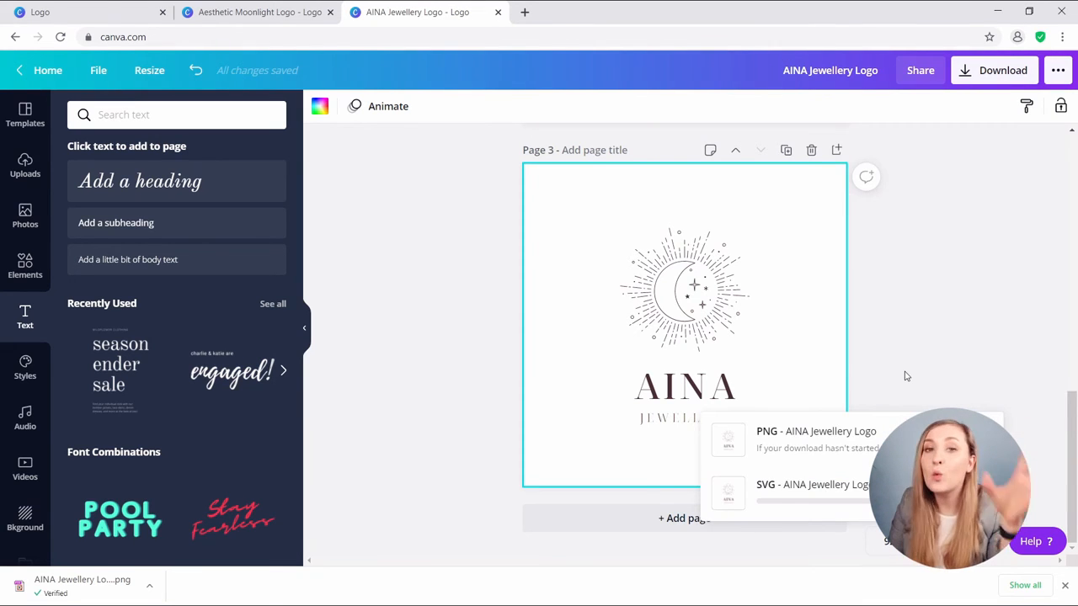